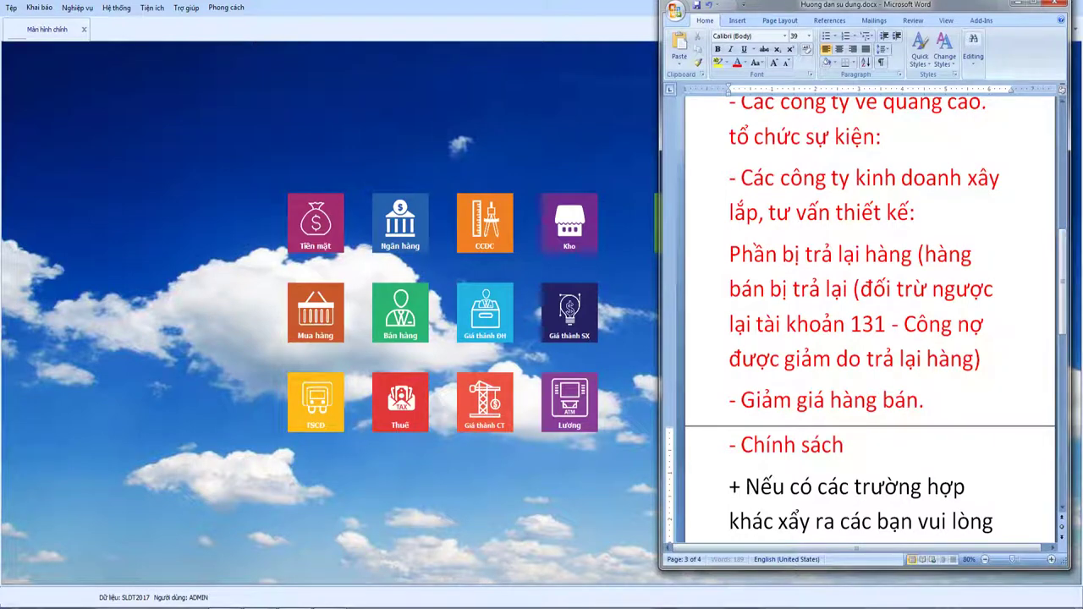
# Complete the policy bullet so it reads "- Chính sách khách hàng đối với thương mại." and start a new paragraph below it.
pyautogui.write('khacs')
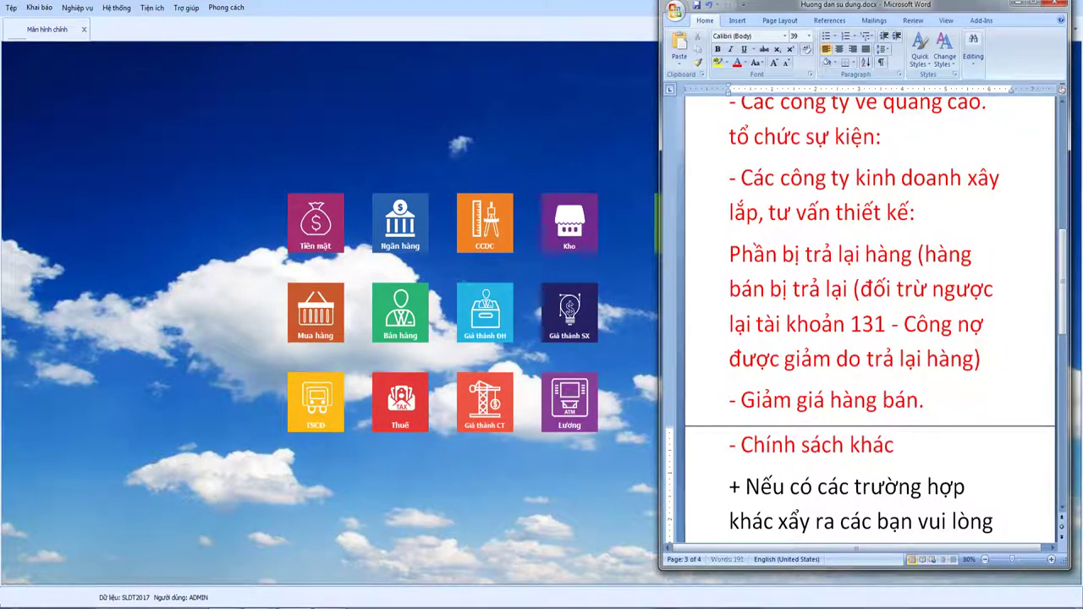
pyautogui.write('h ah')
pyautogui.press('BackSpace')
pyautogui.press('BackSpace')
pyautogui.write('h')
pyautogui.write('angf ddoois vow')
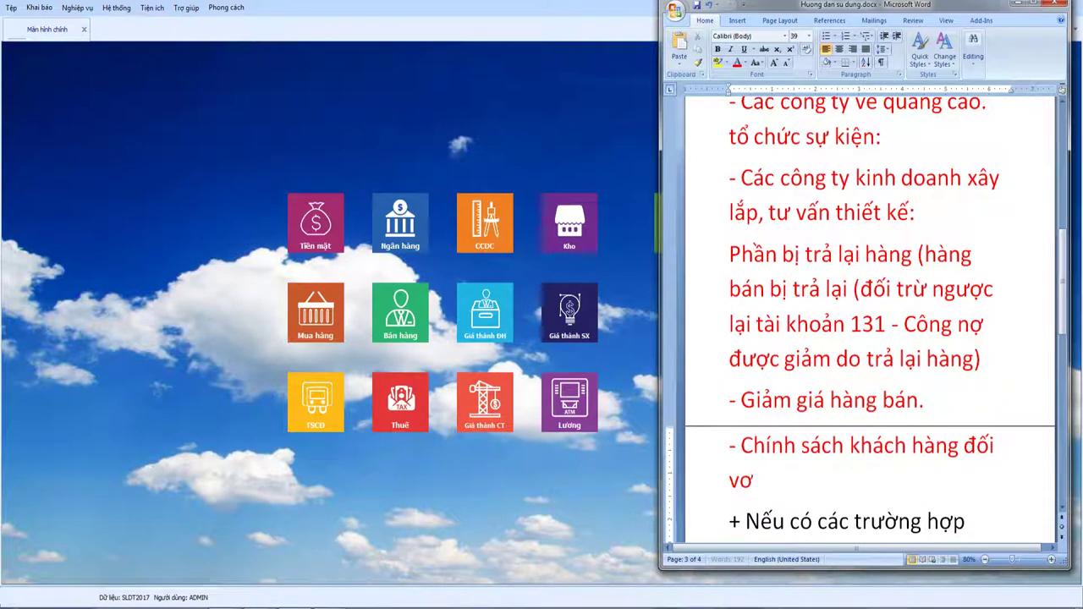
pyautogui.write('i')
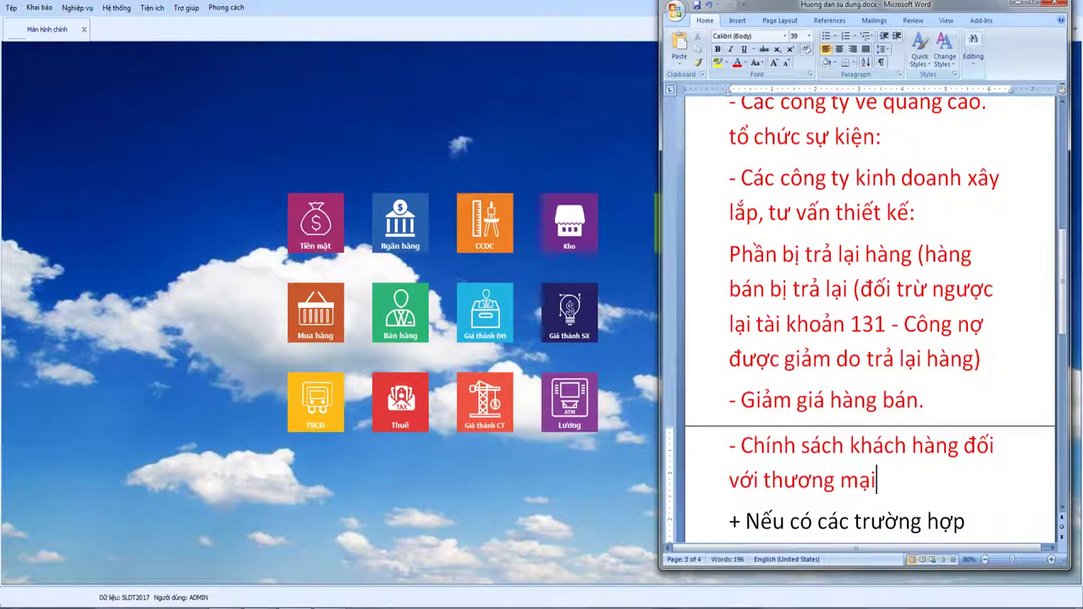
pyautogui.write('f thuowng maij.')
pyautogui.press('Return')
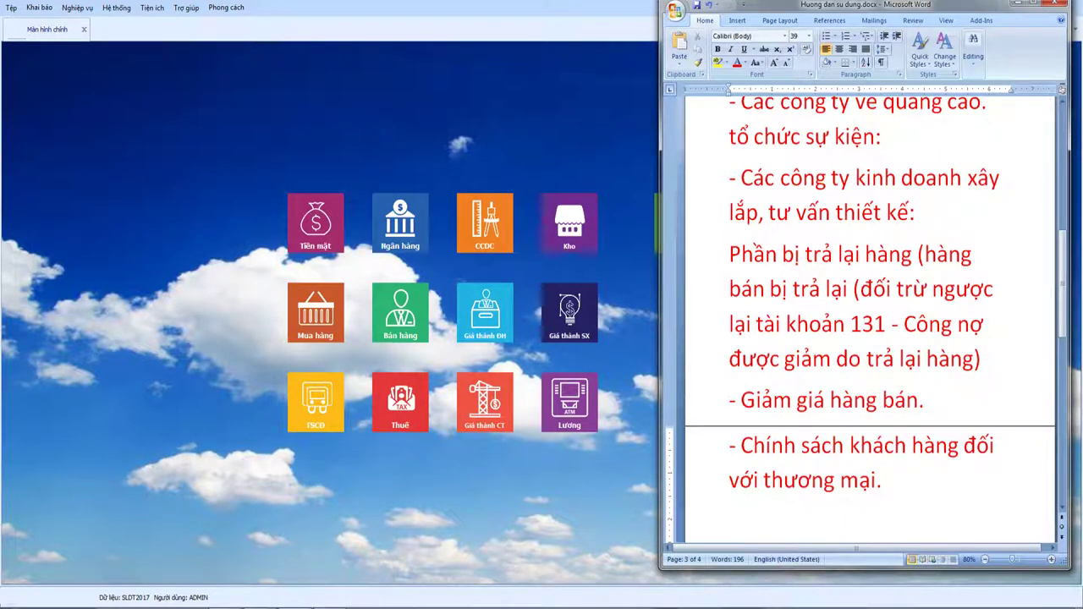
# Write two lines below the customer policy bullet: "Chương trình khuyến mại" and "chương trình giảm giá".
pyautogui.scroll(-4, 891, 390)
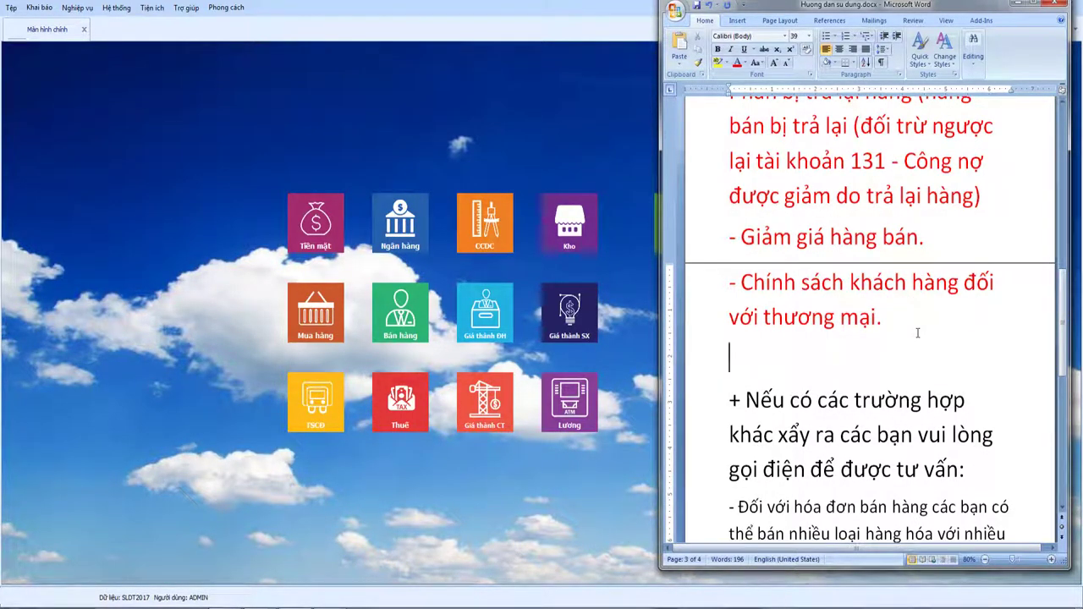
pyautogui.write('Chươn')
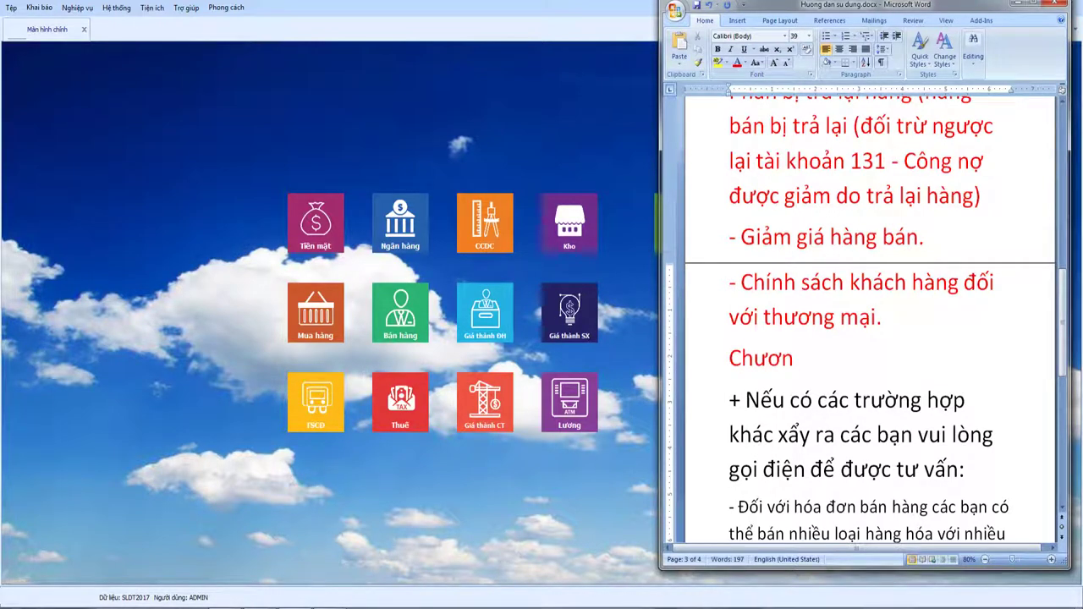
pyautogui.write('g trình khuyên')
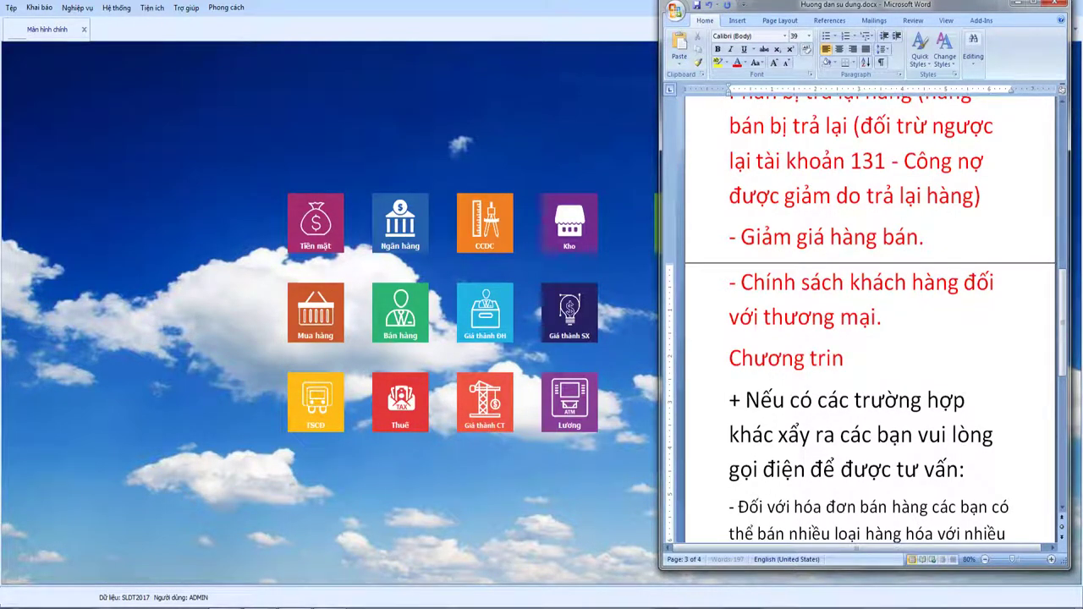
pyautogui.write('s maij')
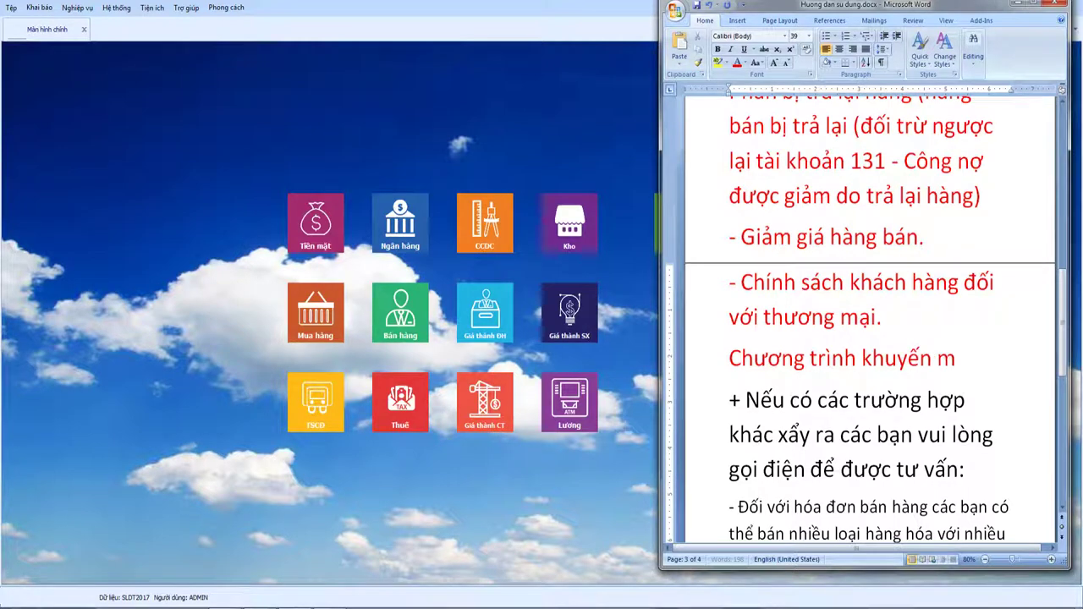
pyautogui.press('Return')
pyautogui.write('chuwong trinhf giam')
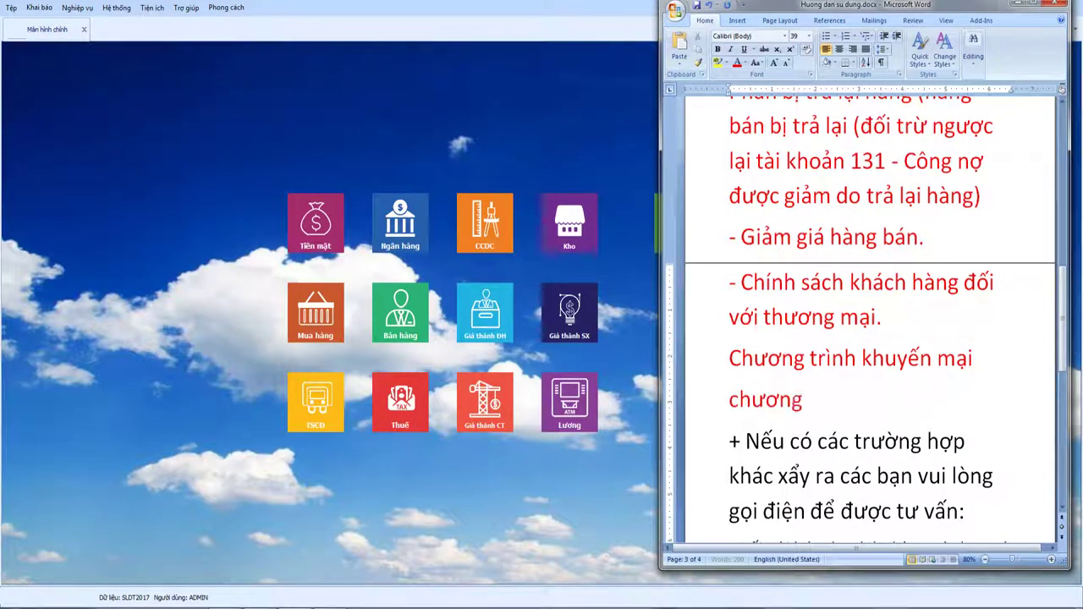
pyautogui.write('r gi')
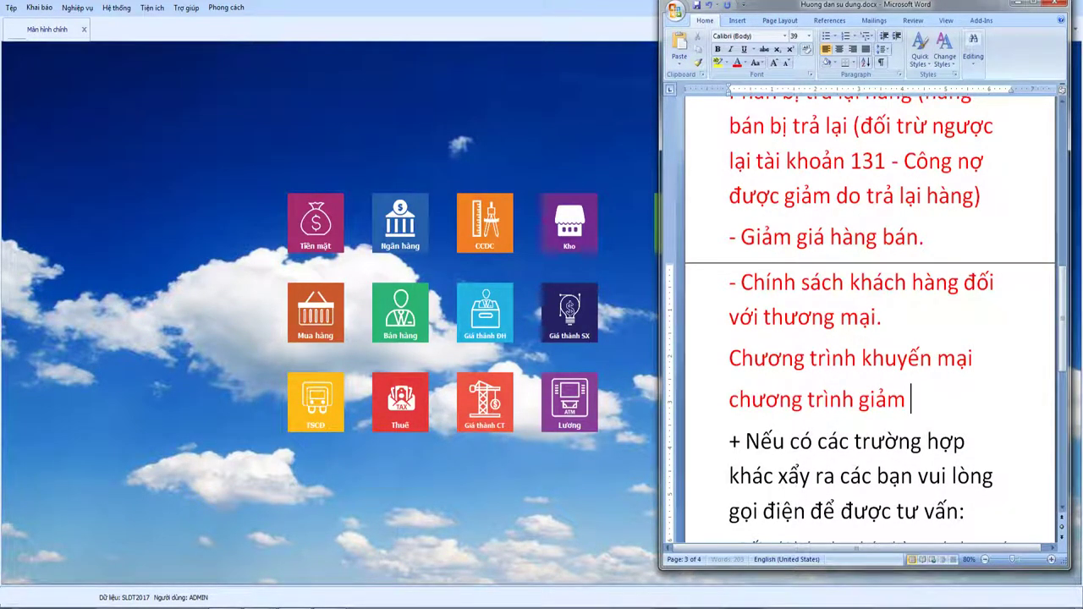
pyautogui.write('as')
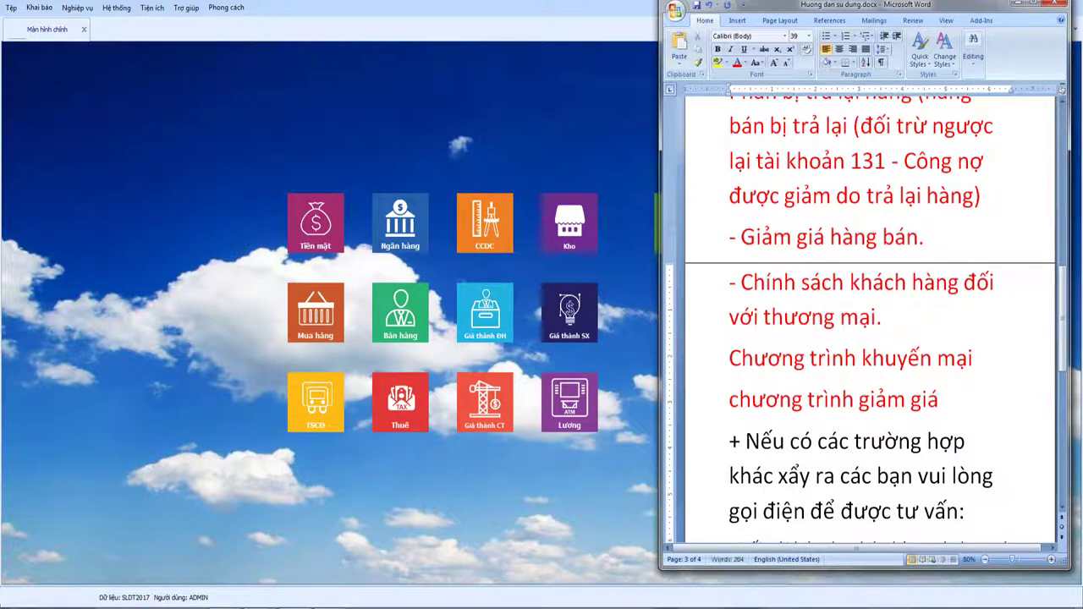
# Add the line "Có khoảng thời gian nhất định" below "chương trình giảm giá" and put a "+" marker before it.
pyautogui.press('Return')
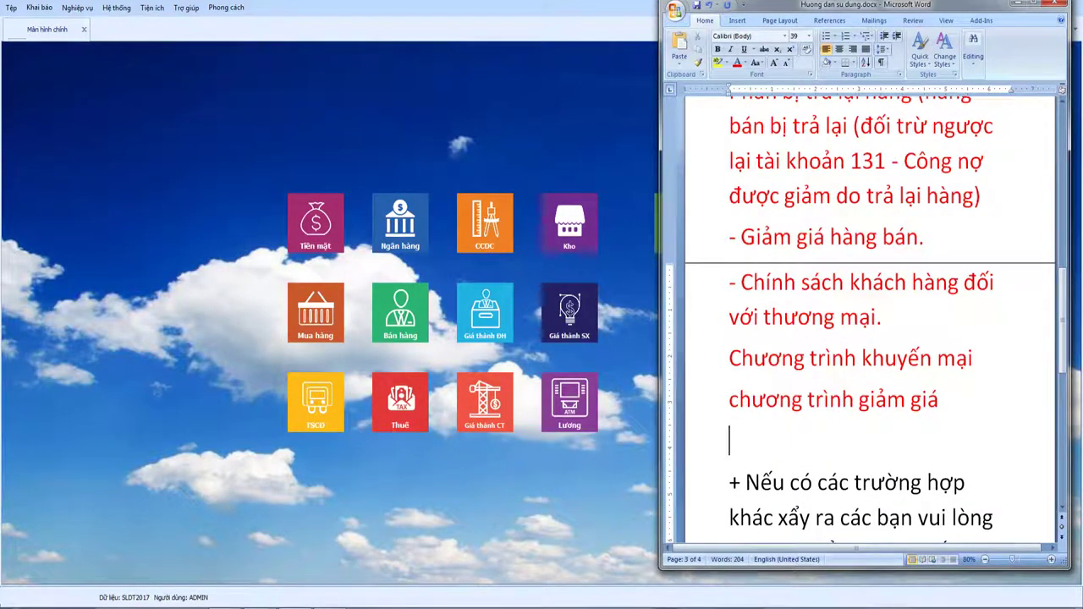
pyautogui.write('Có')
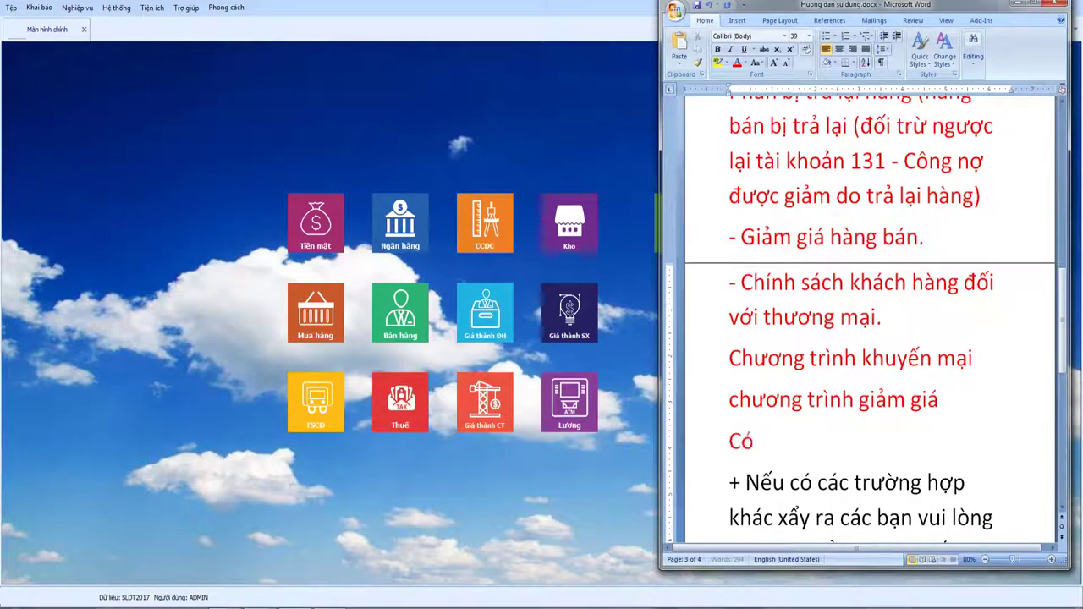
pyautogui.write(' khoangr thời gian ')
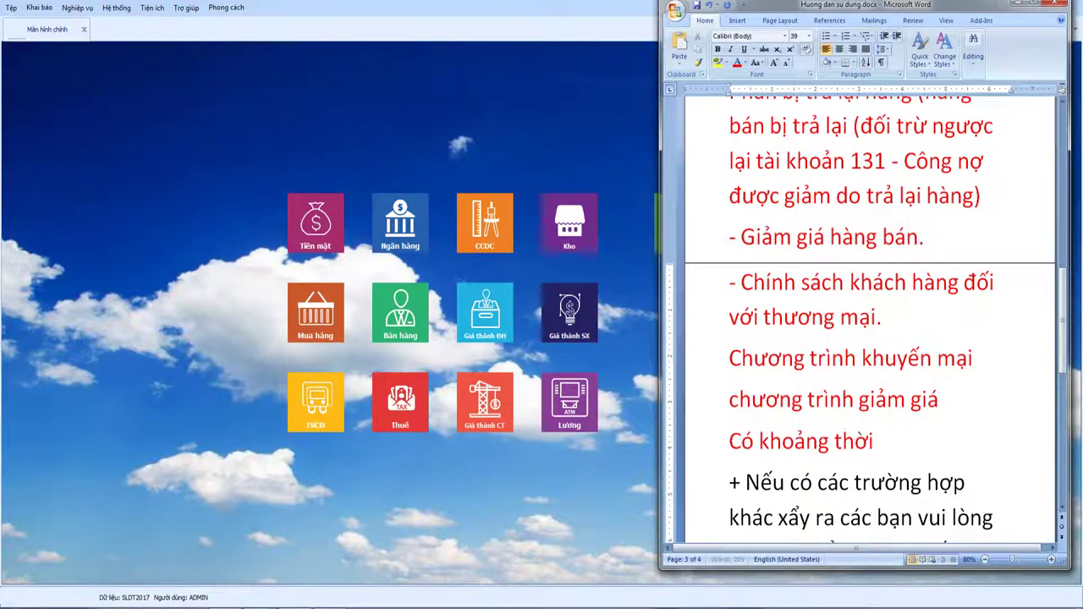
pyautogui.write('nhất định')
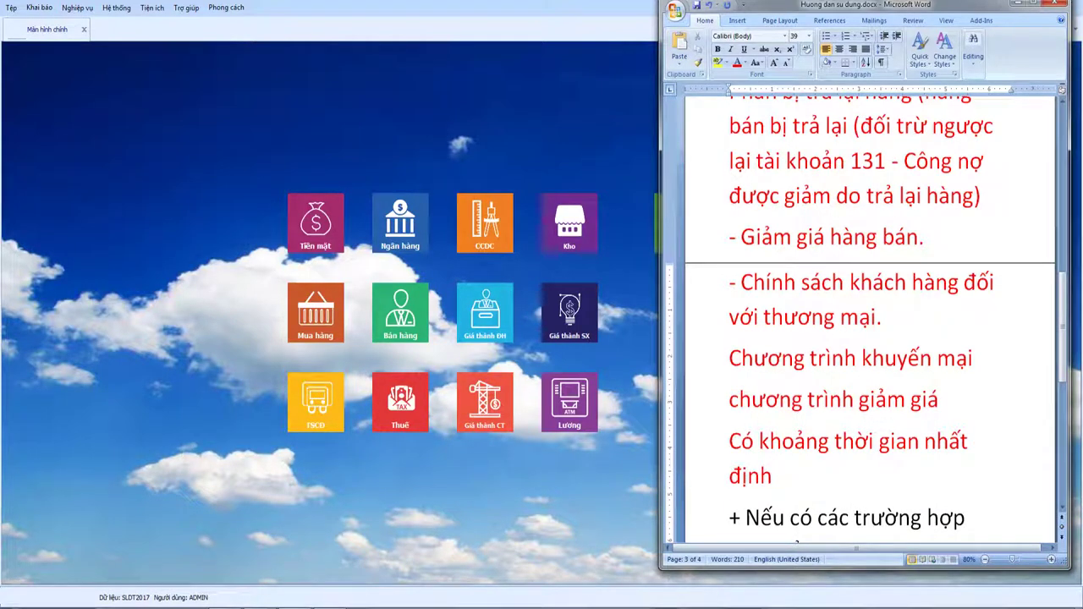
pyautogui.click(729, 441)
pyautogui.write('+')
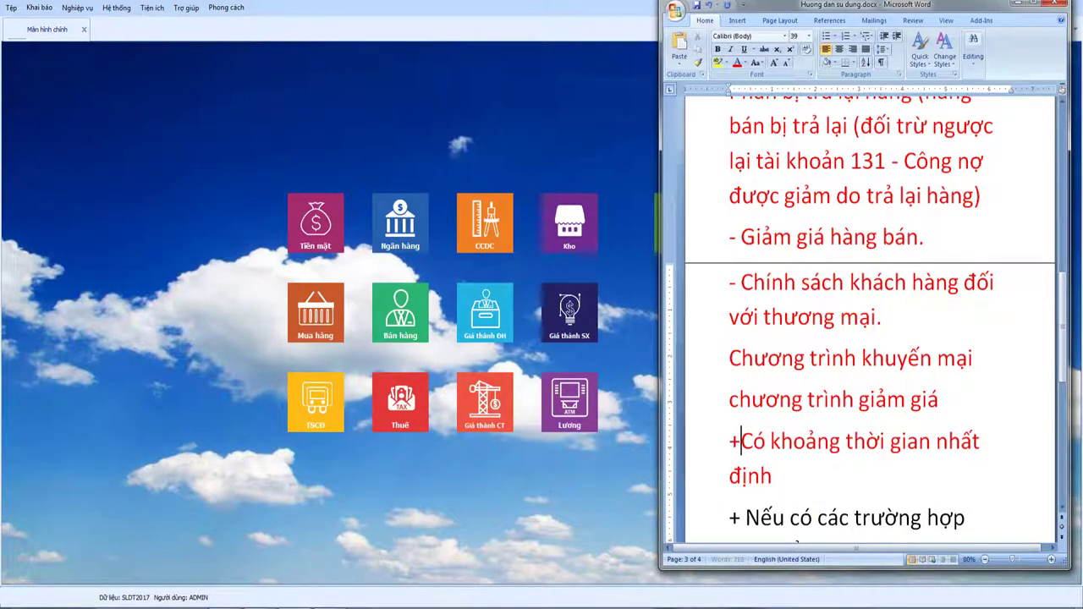
# Insert an empty paragraph directly after the line ending in "nhất định".
pyautogui.hotkey('ctrl', 'End')
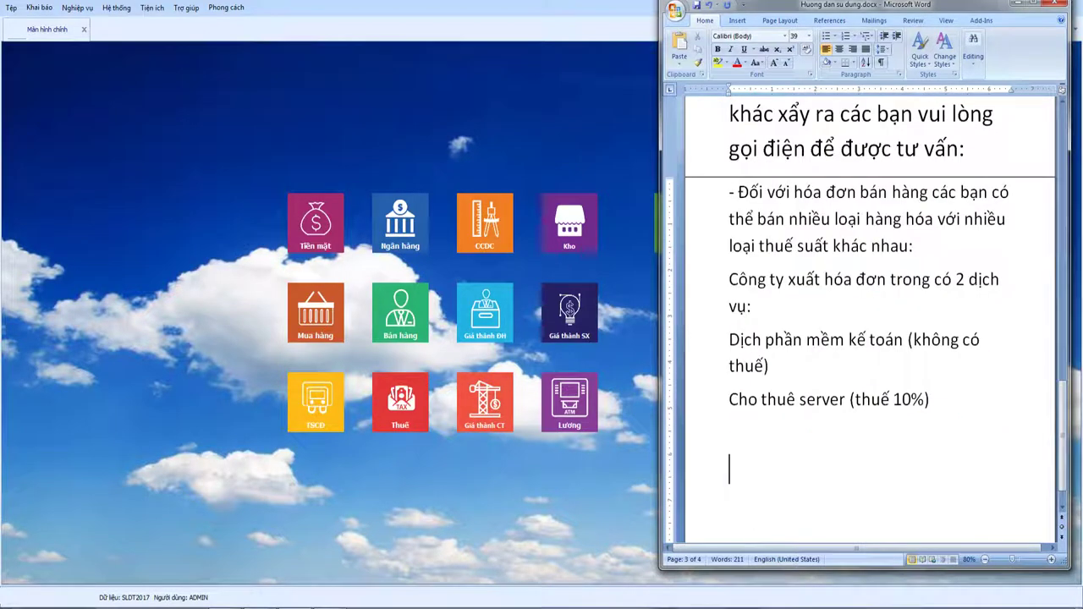
pyautogui.press('pageup')
pyautogui.press('Up')
pyautogui.press('Up')
pyautogui.press('End')
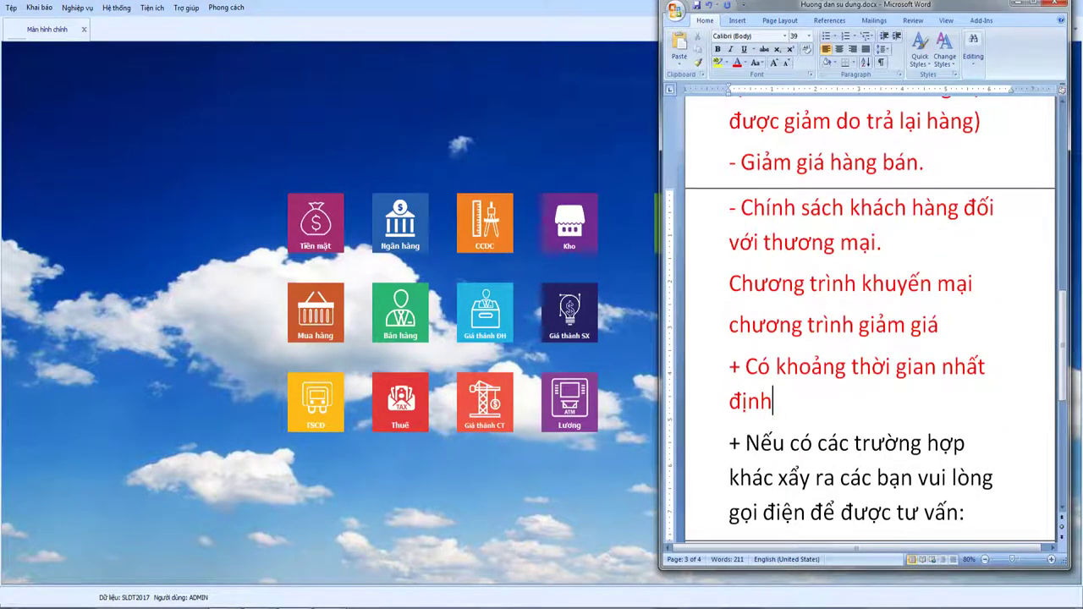
pyautogui.press('Return')
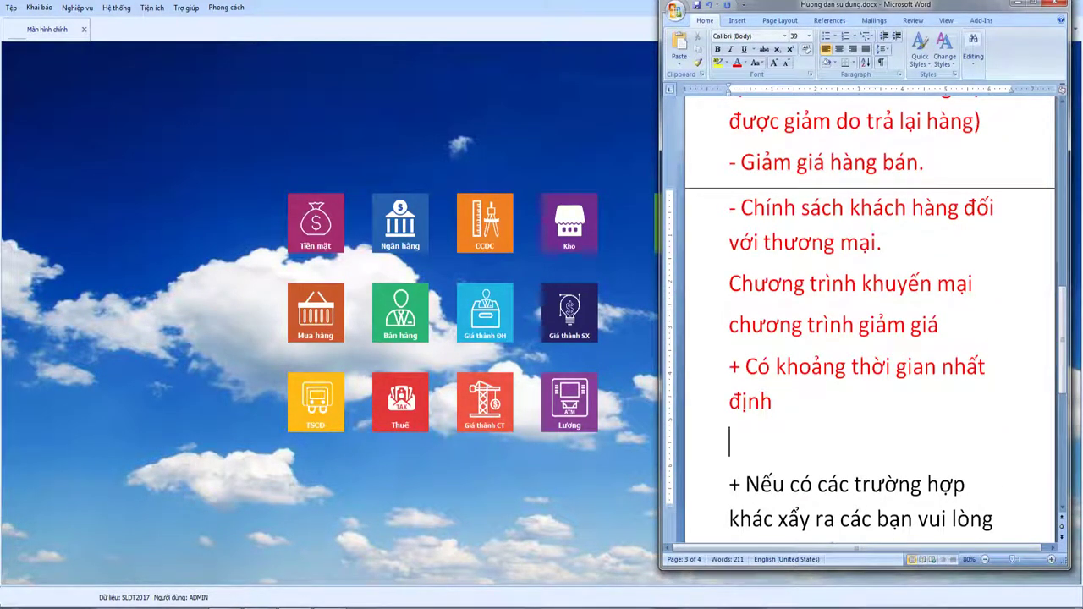
# Write the bullet "+ Xác định các nhóm đối tượng khách hàng cụ thể:" in the empty paragraph and start a new line after it.
pyautogui.write('+ C')
pyautogui.press('BackSpace')
pyautogui.write('Xác c')
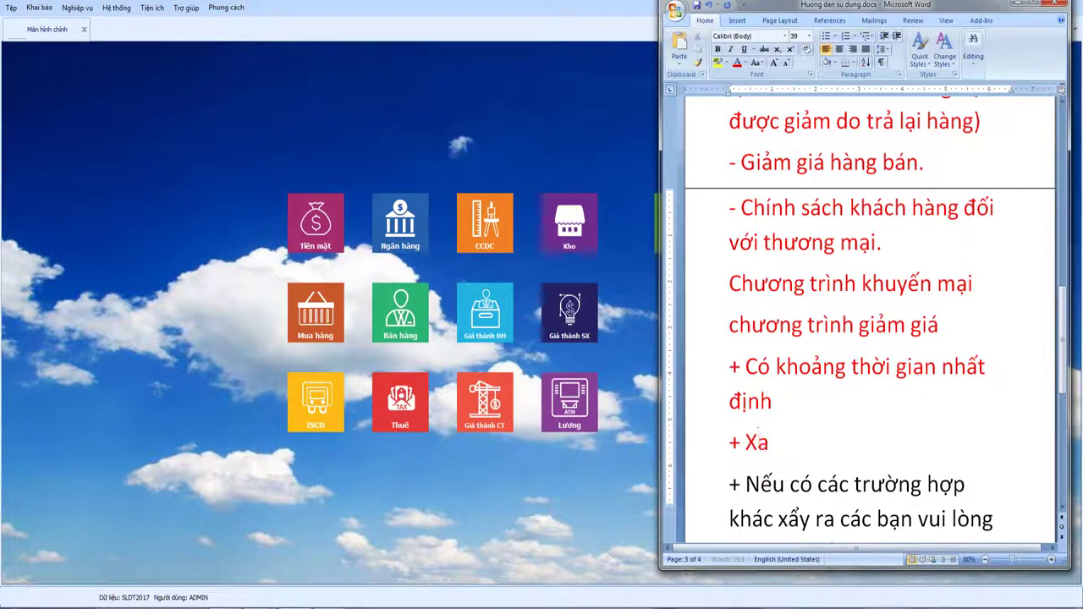
pyautogui.write('ac')
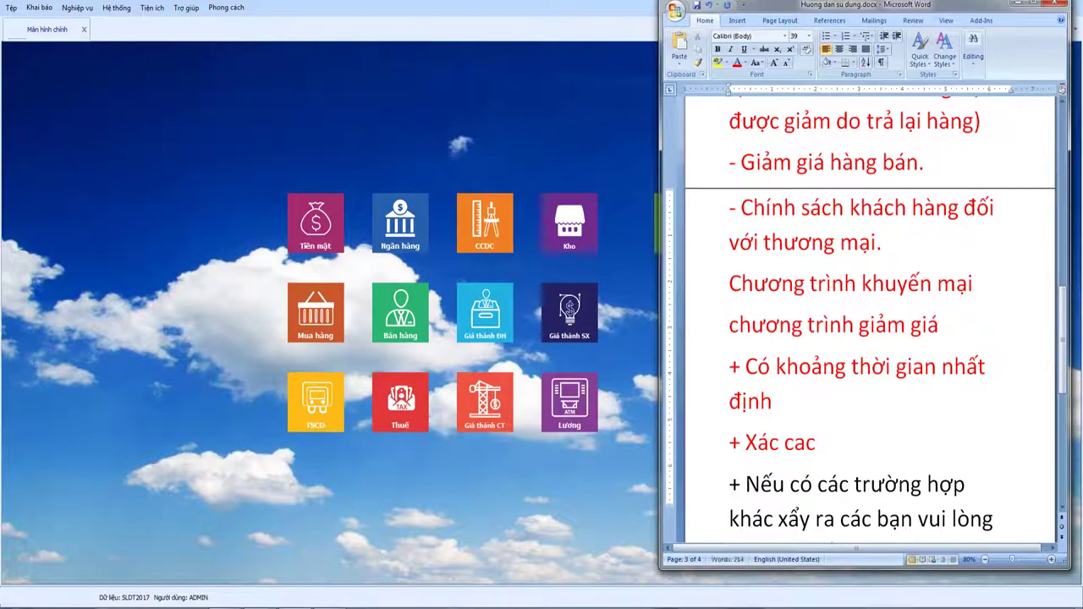
pyautogui.press('BackSpace')
pyautogui.press('BackSpace')
pyautogui.press('BackSpace')
pyautogui.write('đinh')
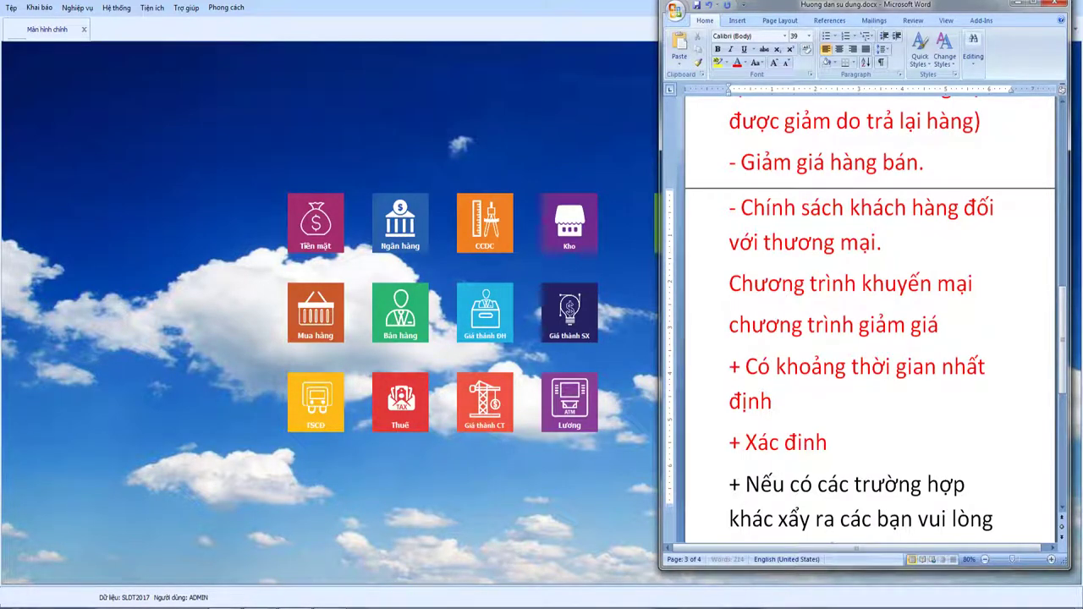
pyautogui.write(' các nhóm đo')
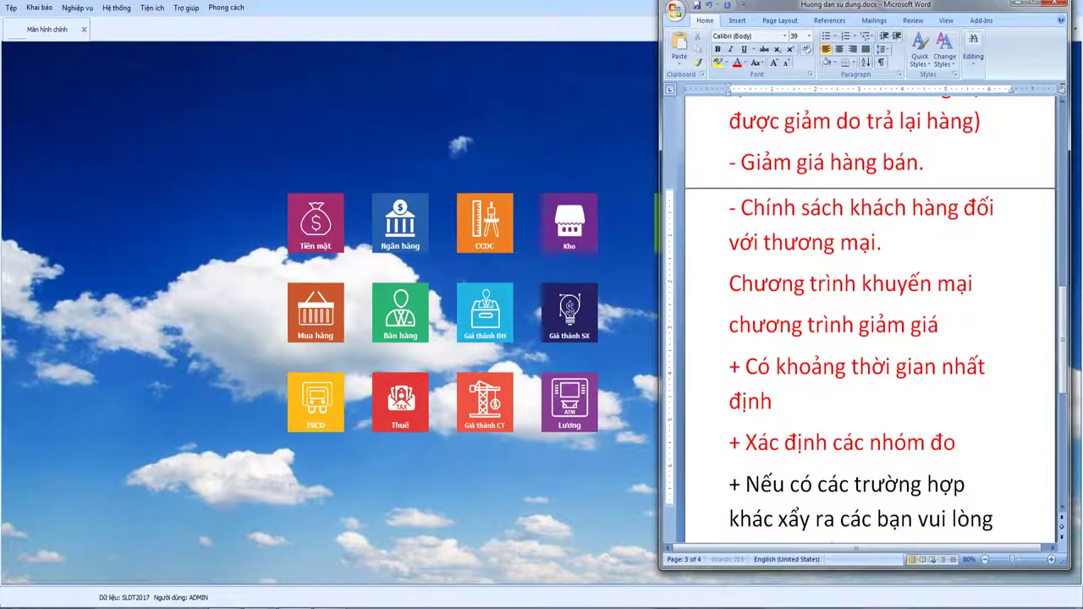
pyautogui.write('i tượng khá')
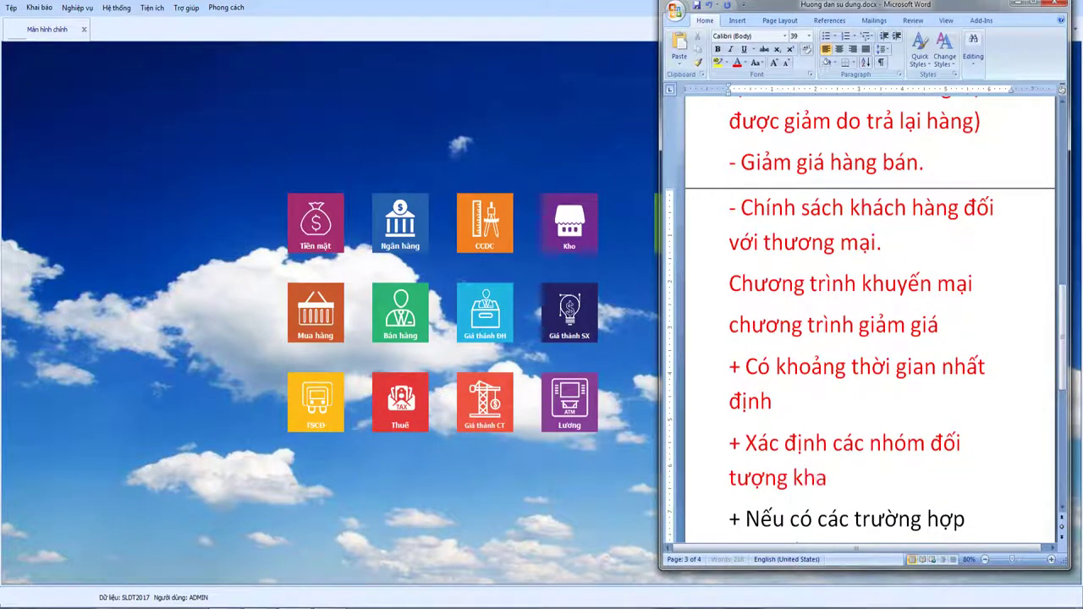
pyautogui.write('ch hàng c')
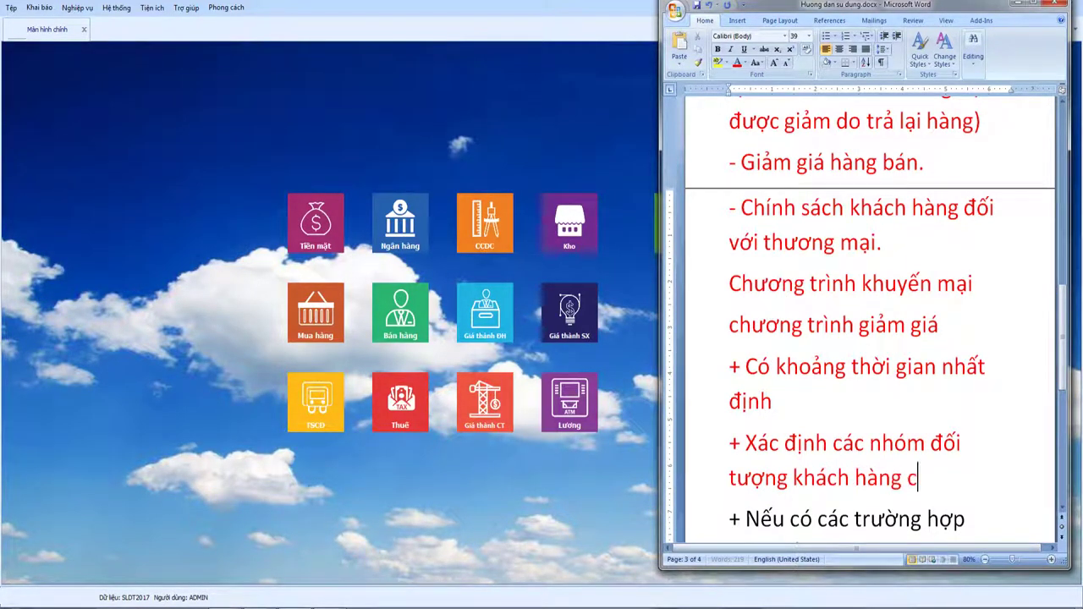
pyautogui.write('ụ thể:')
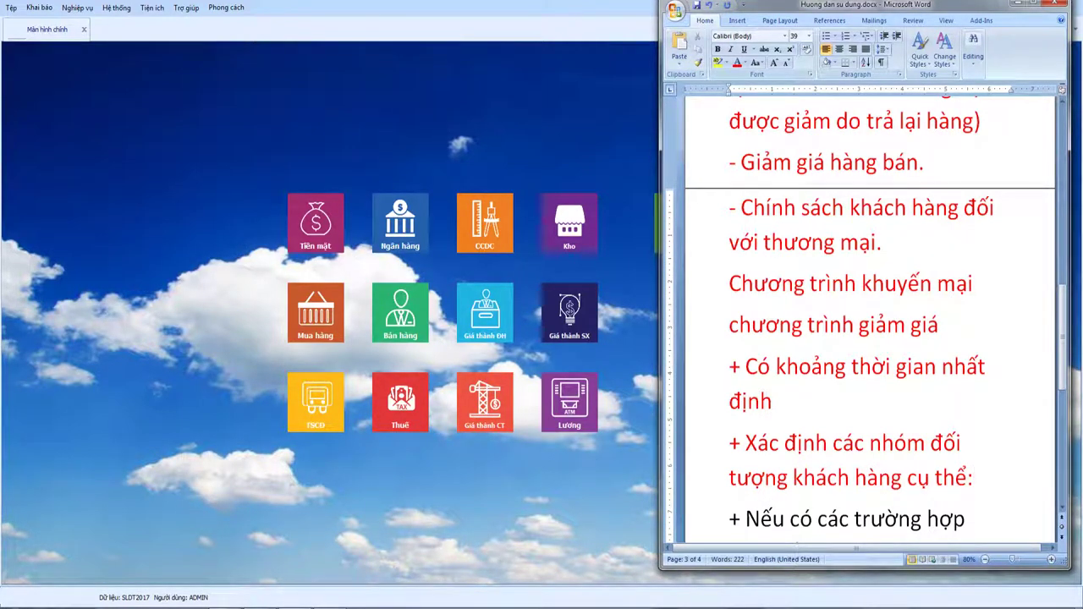
pyautogui.press('Return')
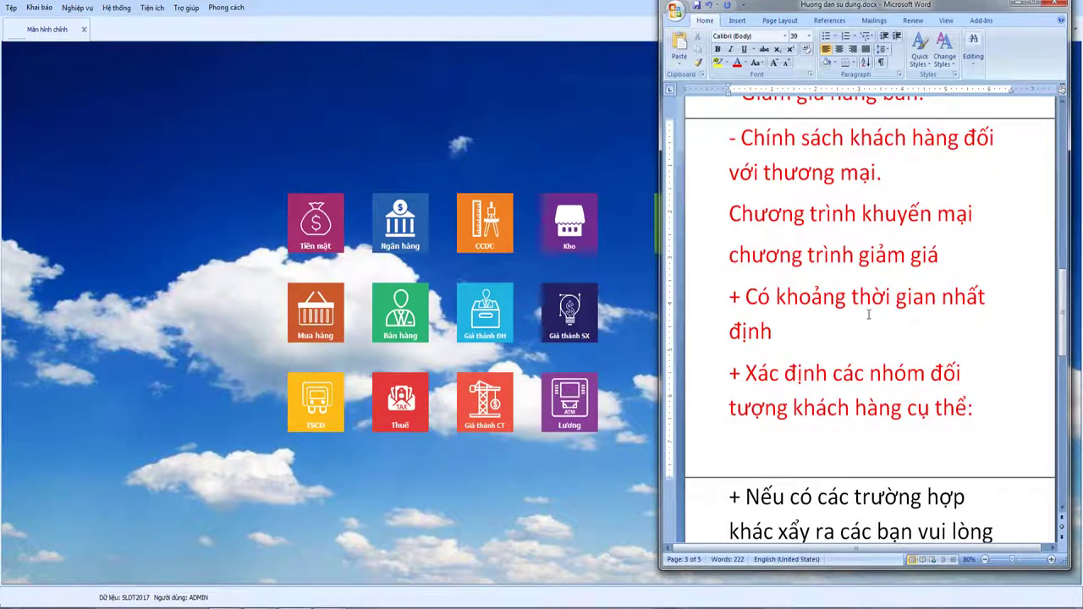
# Switch from the Word document to the accounting program and open the Nhóm giá bán list among the Chính sách bán hàng functions.
pyautogui.click(783, 331)
pyautogui.moveTo(731, 374); pyautogui.dragTo(984, 419)
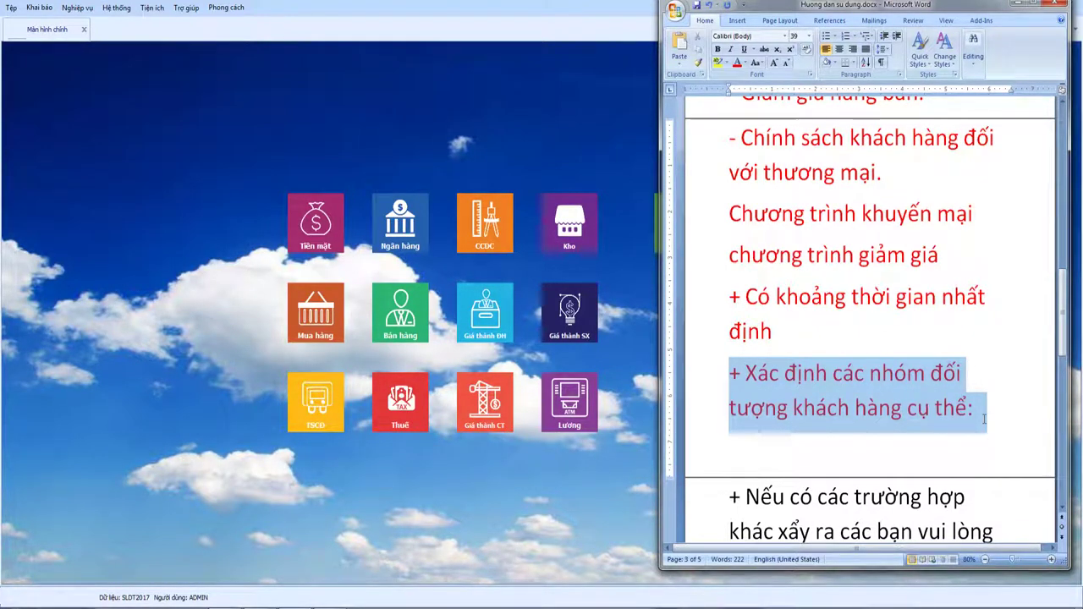
pyautogui.click(232, 337)
pyautogui.click(76, 8)
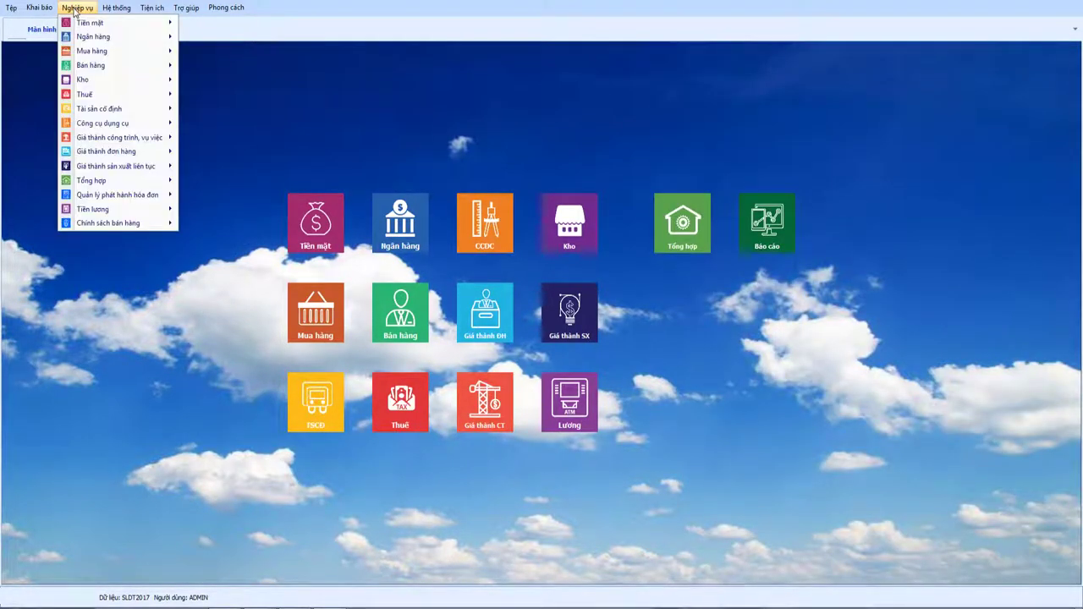
pyautogui.moveTo(97, 184)
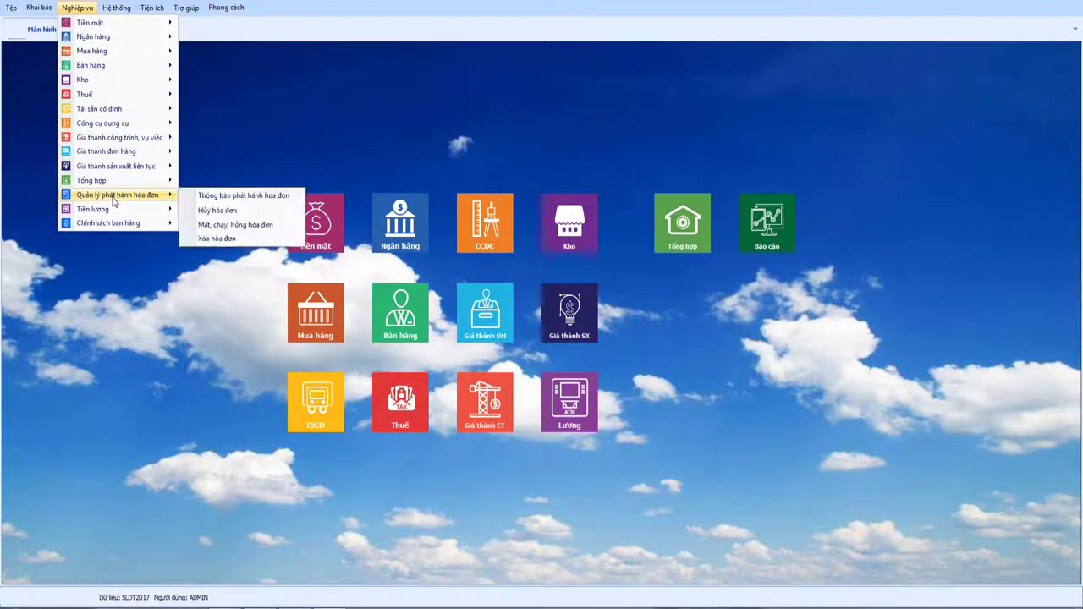
pyautogui.moveTo(117, 224)
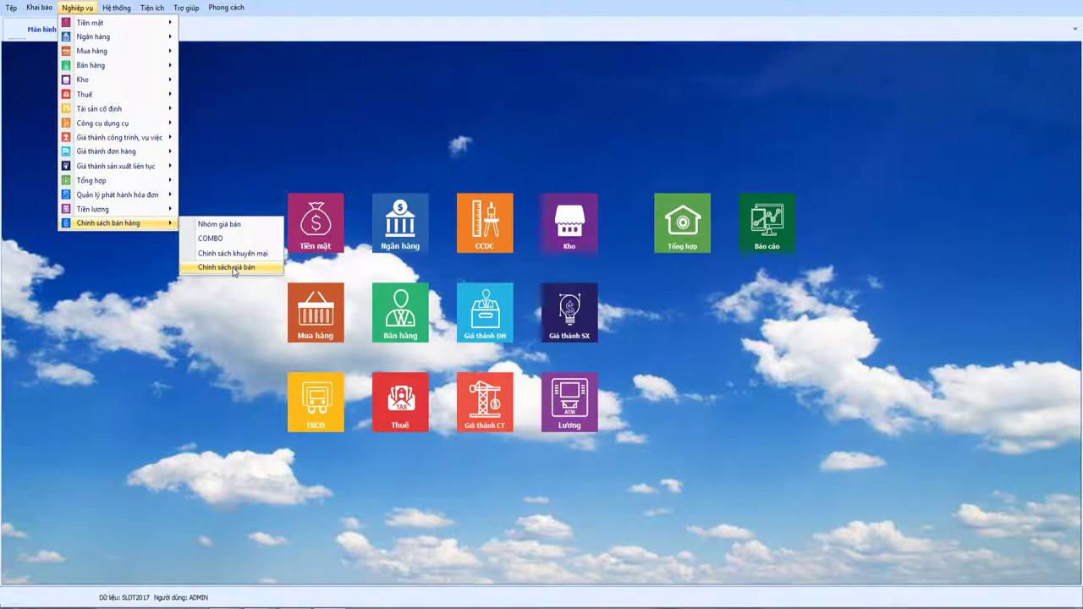
pyautogui.click(227, 222)
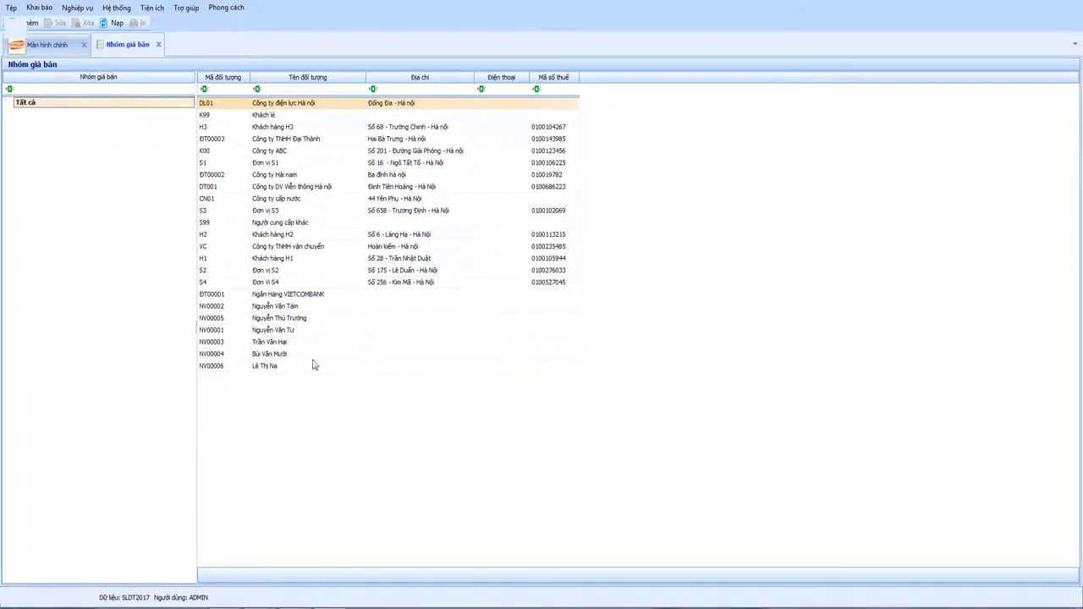
# Add and save a price group named "Nhóm giảm giá 5%" with the description "Nhóm này được giảm trong 15 ngày cuối tháng 12".
pyautogui.rightClick(102, 154)
pyautogui.rightClick(41, 142)
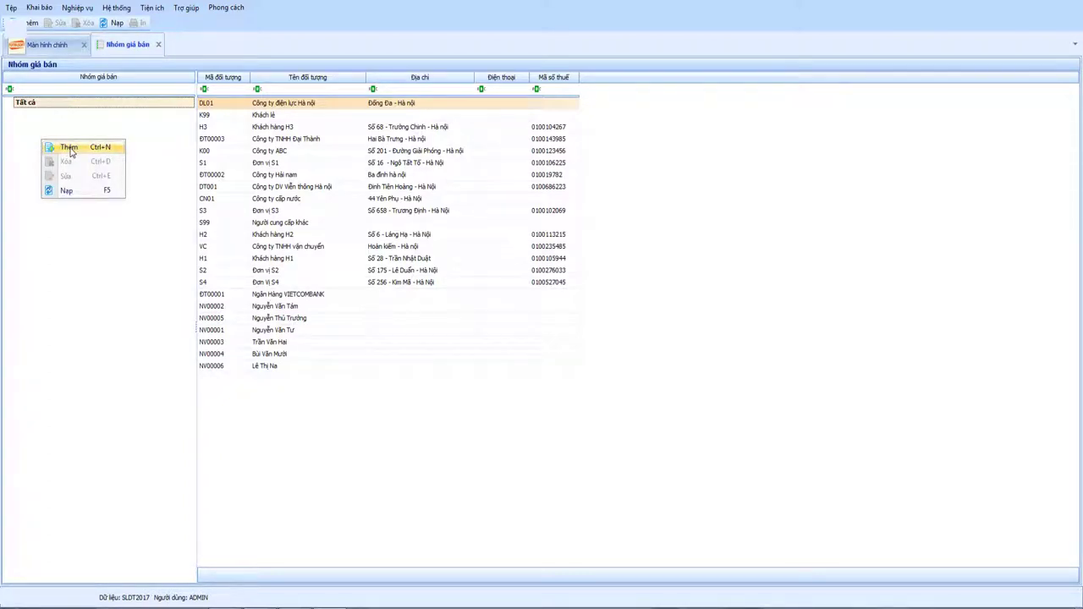
pyautogui.click(71, 151)
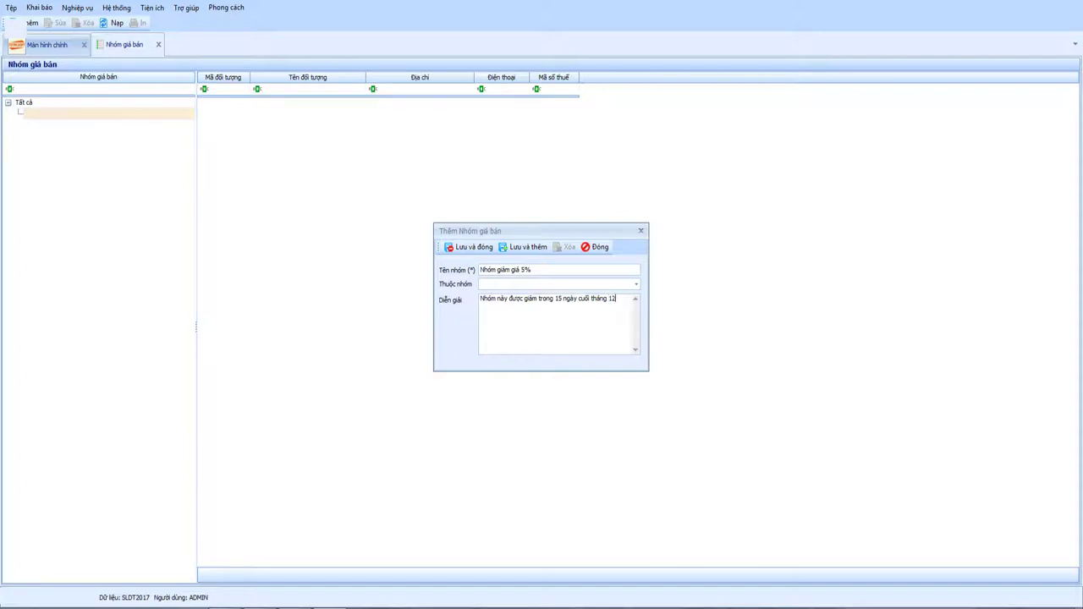
pyautogui.click(475, 249)
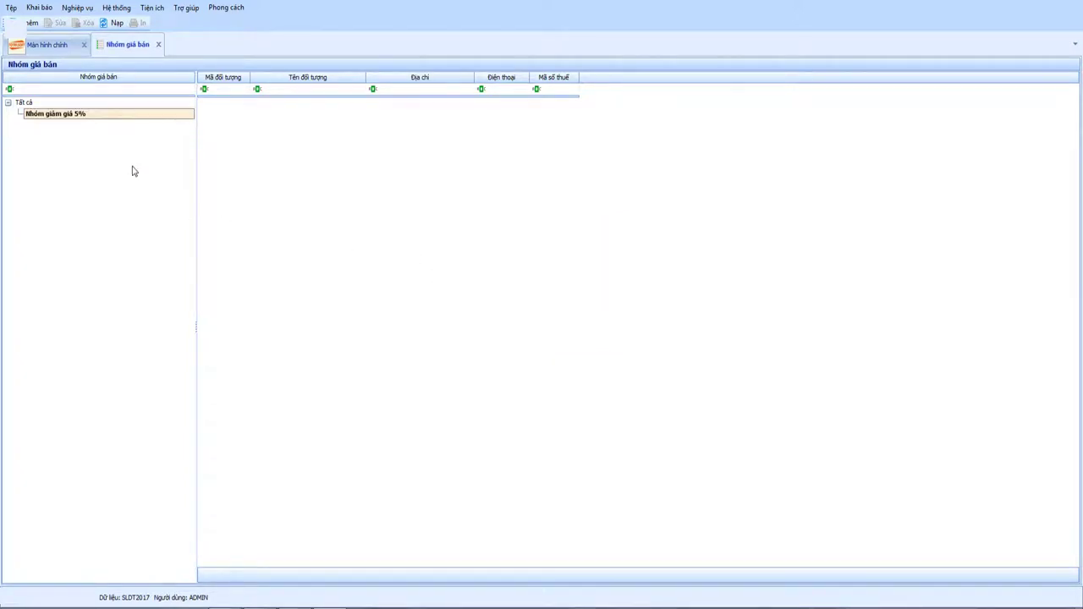
# Assign the customer K99 "Khách lẻ" from the full list to the price group "Nhóm giảm giá 5%".
pyautogui.click(47, 105)
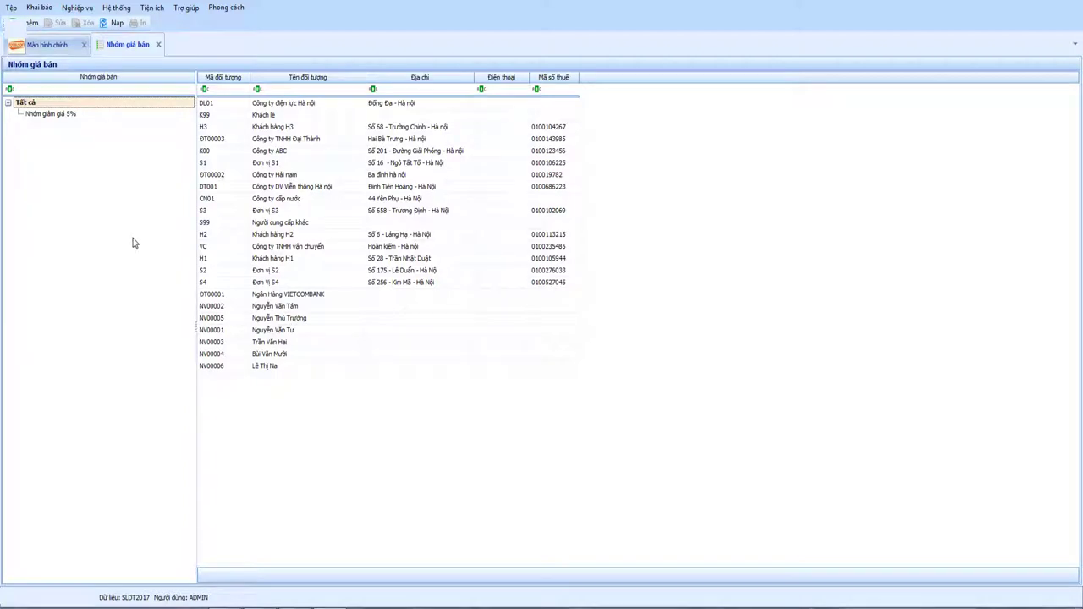
pyautogui.click(222, 117)
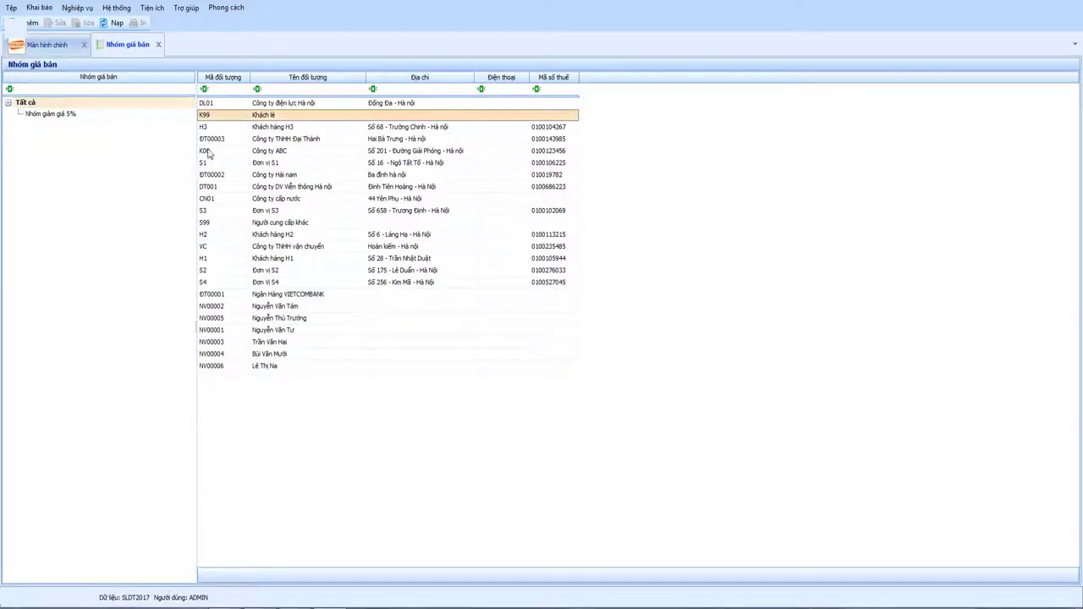
pyautogui.click(80, 115)
pyautogui.click(69, 105)
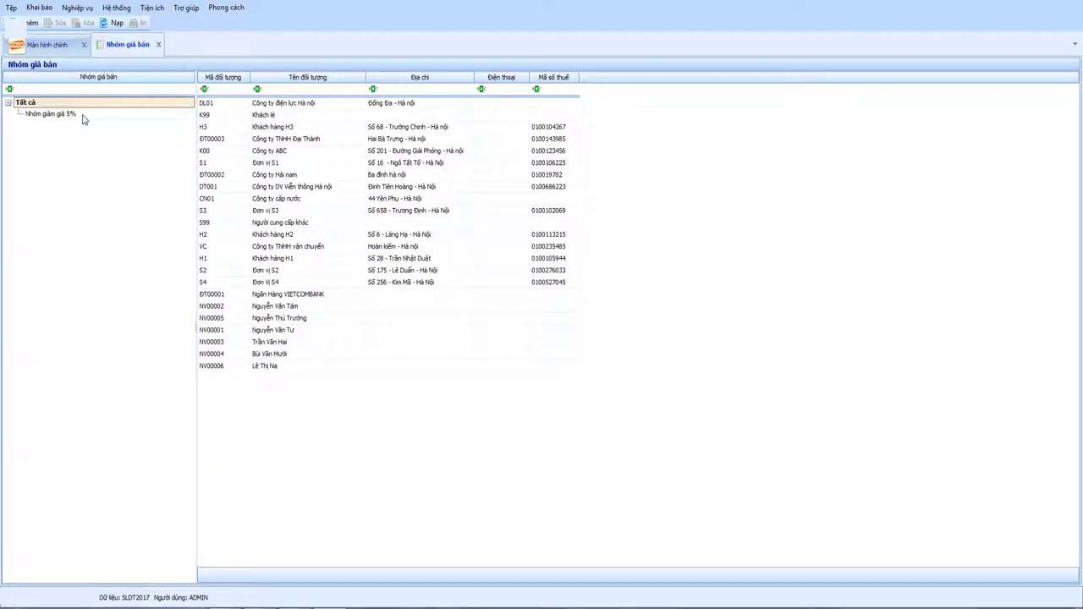
pyautogui.click(93, 118)
pyautogui.click(227, 104)
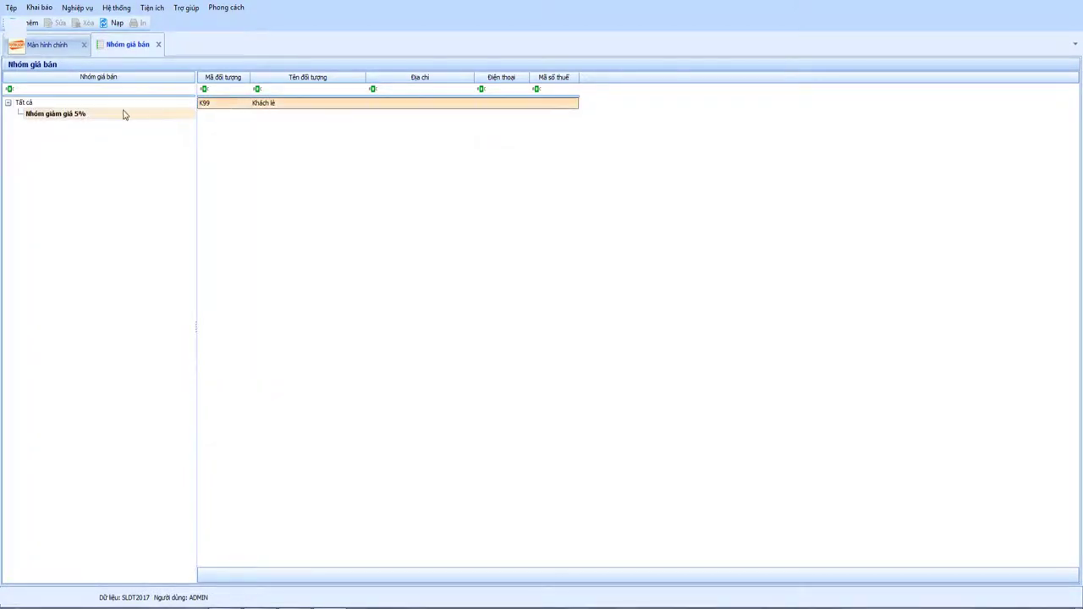
# Assign "Khách hàng H3" from the Tất cả list to the price group "Nhóm giảm giá 5%" and open that group.
pyautogui.click(59, 104)
pyautogui.click(76, 117)
pyautogui.click(75, 103)
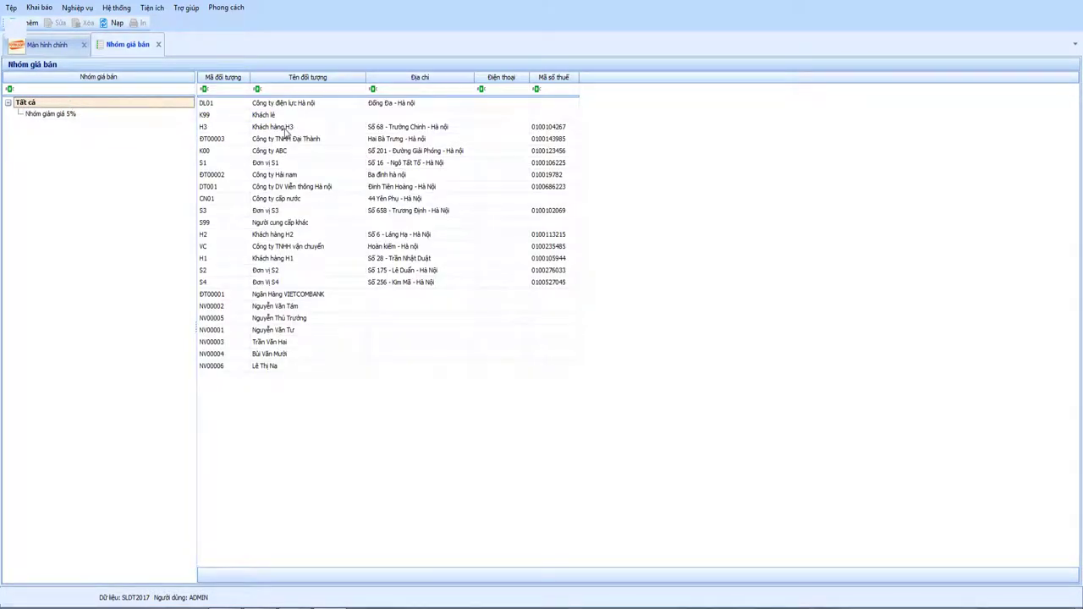
pyautogui.click(289, 130)
pyautogui.click(79, 115)
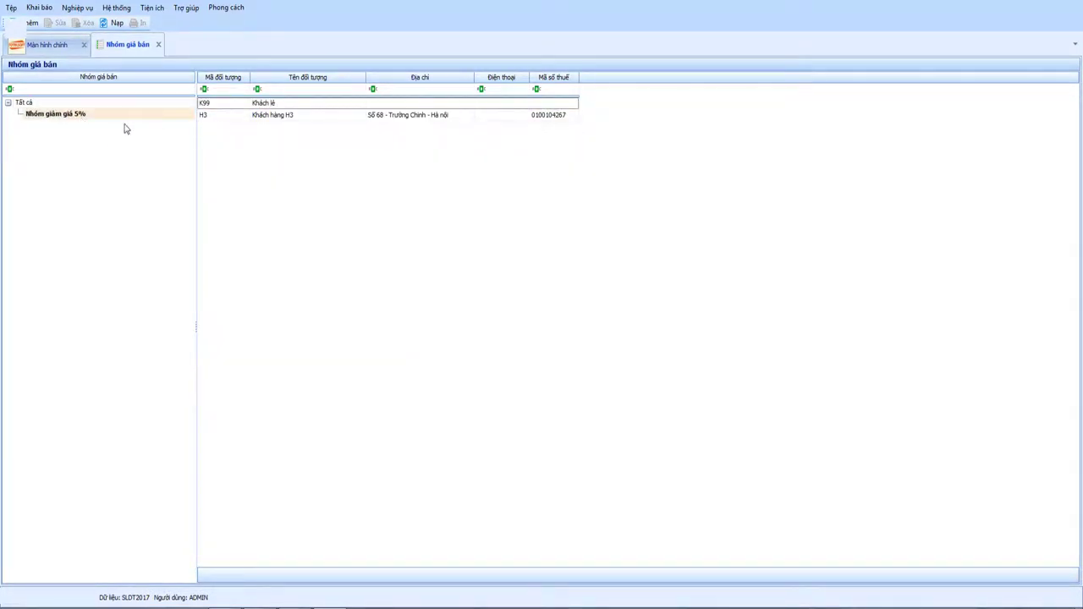
# Assign "Khách hàng H2" and "Khách hàng H1" together to "Nhóm giảm giá 5%" and view the group's members.
pyautogui.click(78, 103)
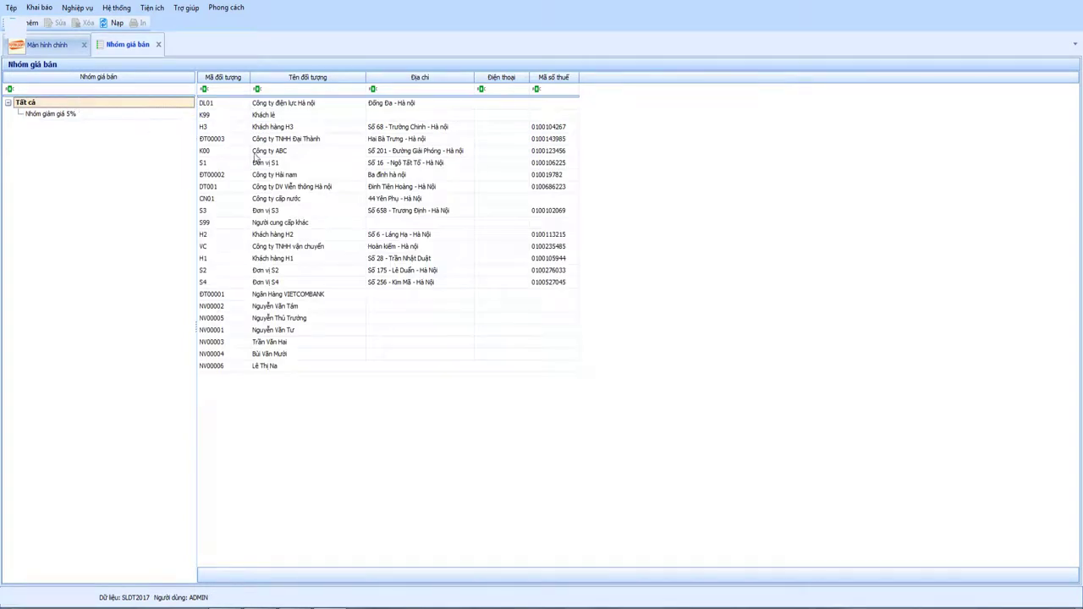
pyautogui.click(285, 235)
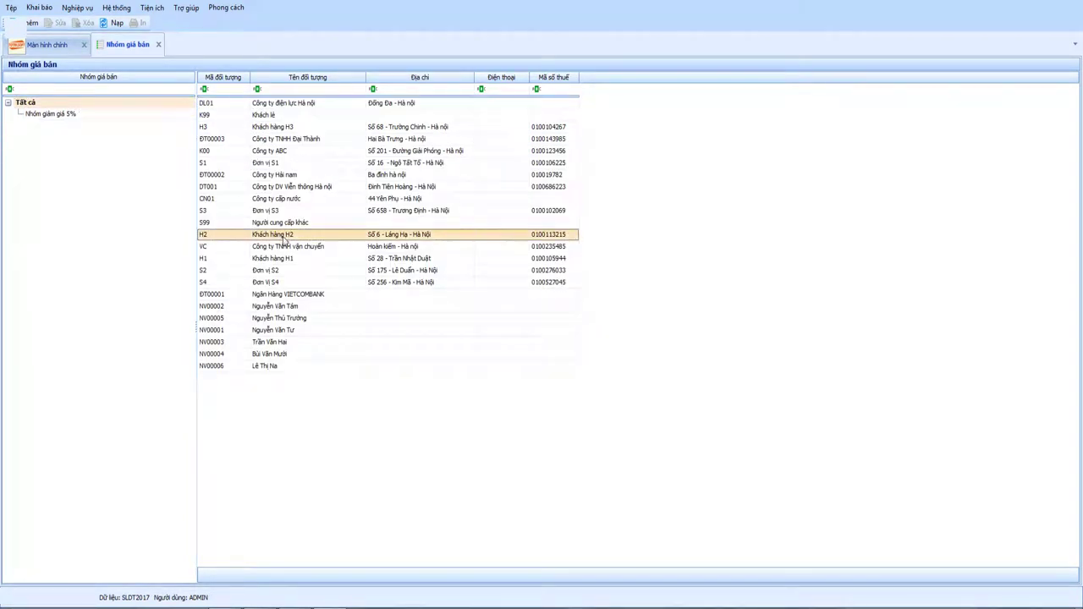
pyautogui.click(289, 259)
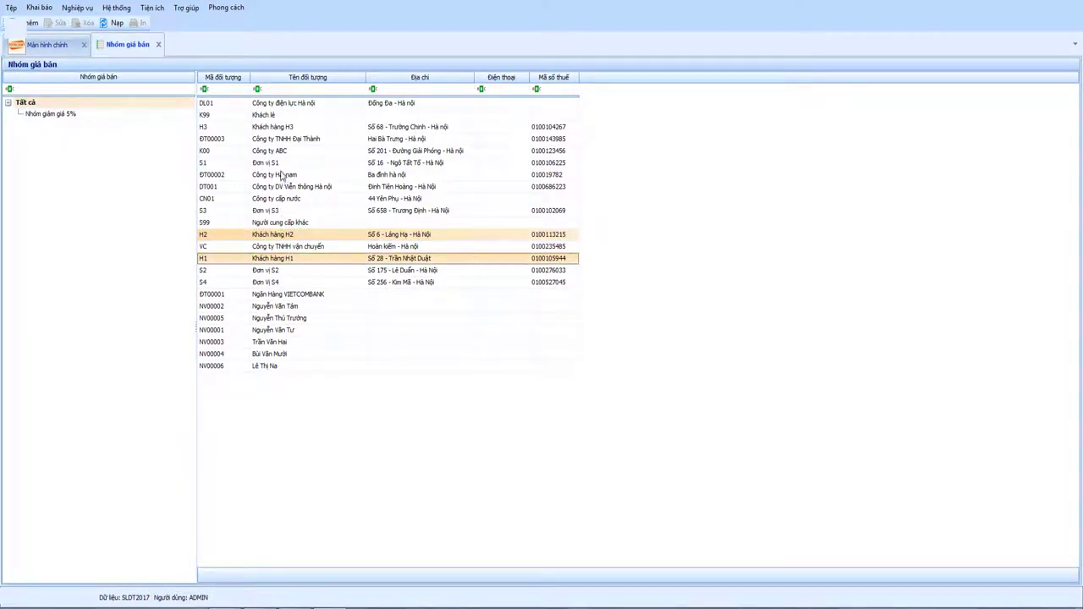
pyautogui.click(74, 117)
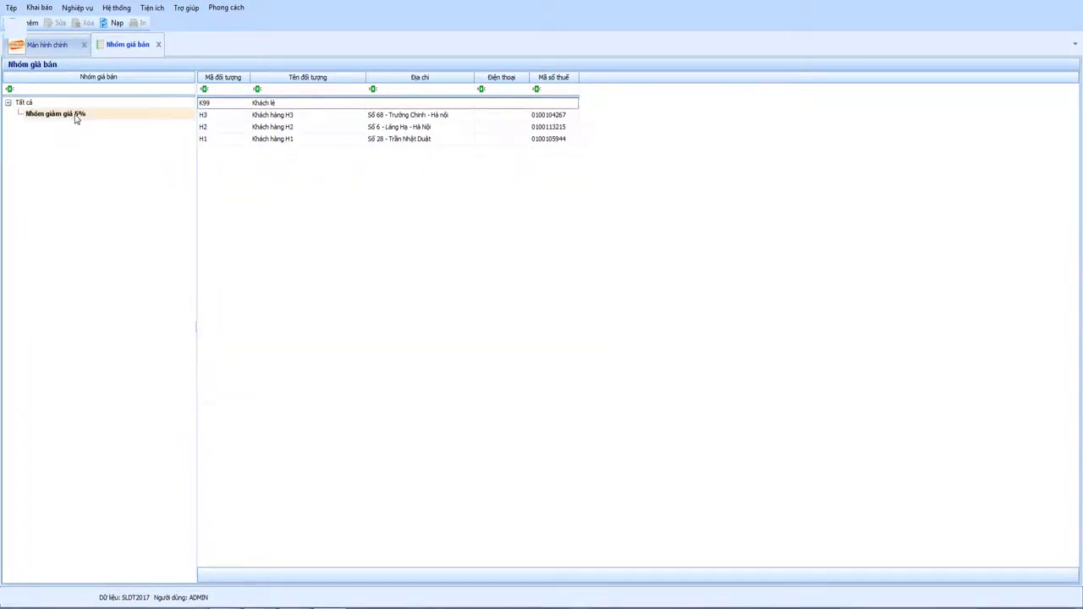
pyautogui.click(268, 104)
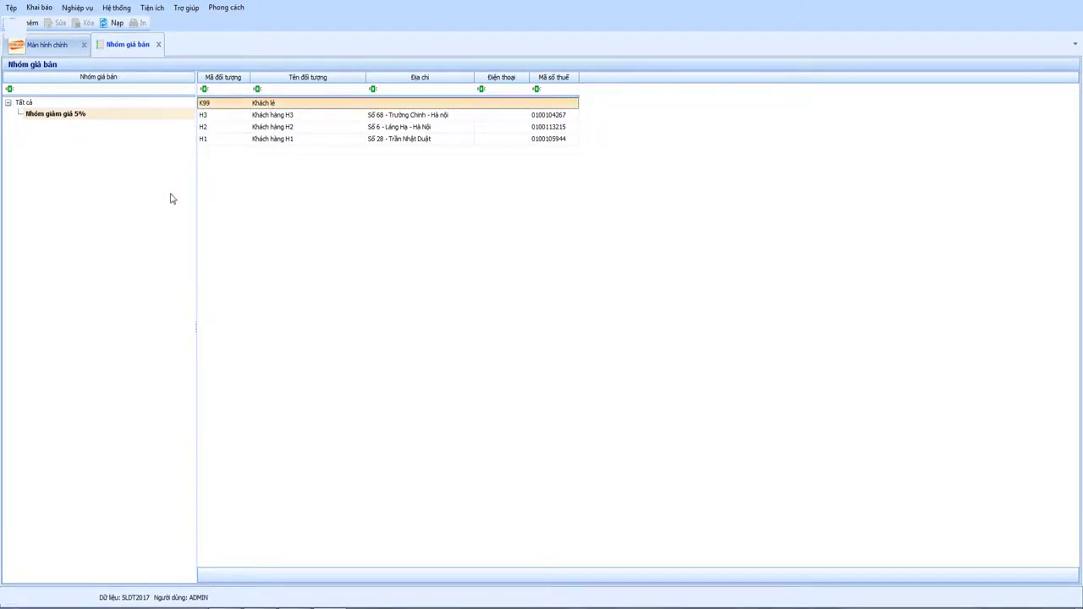
# Add and save a price group named "Nhóm giảm 10%" with the description "Dùng cho đại lý cấp 2".
pyautogui.rightClick(54, 143)
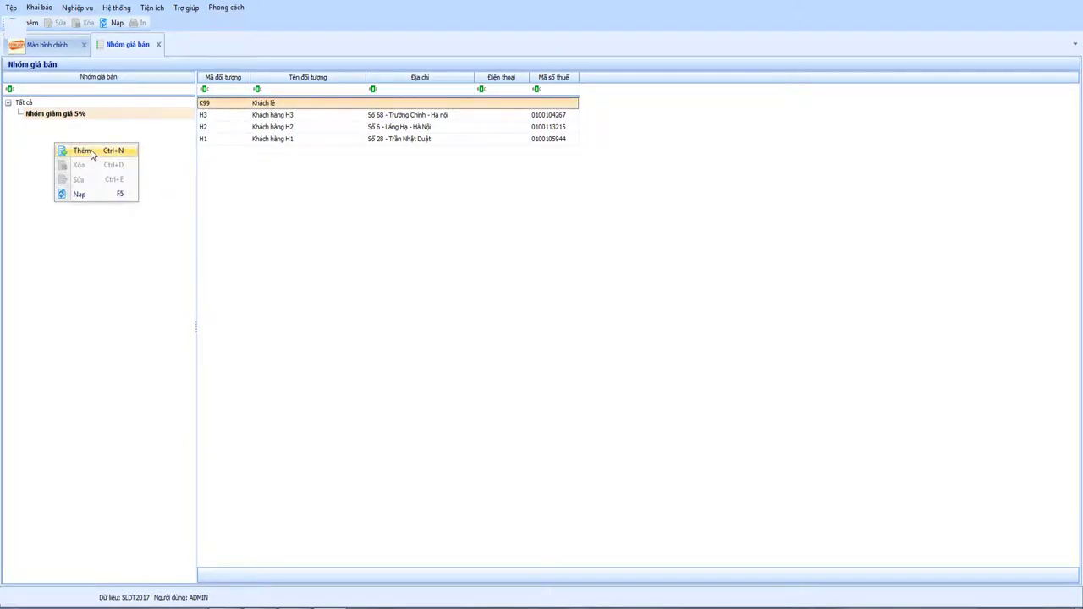
pyautogui.click(92, 151)
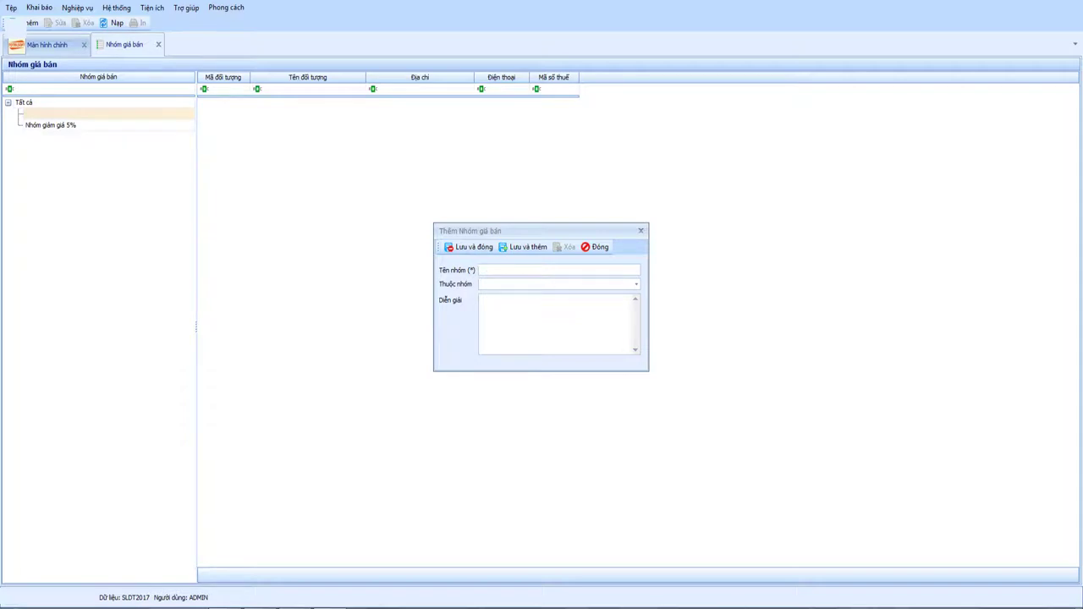
pyautogui.write('Nhoam')
pyautogui.click(522, 302)
pyautogui.doubleClick(546, 299)
pyautogui.write('2')
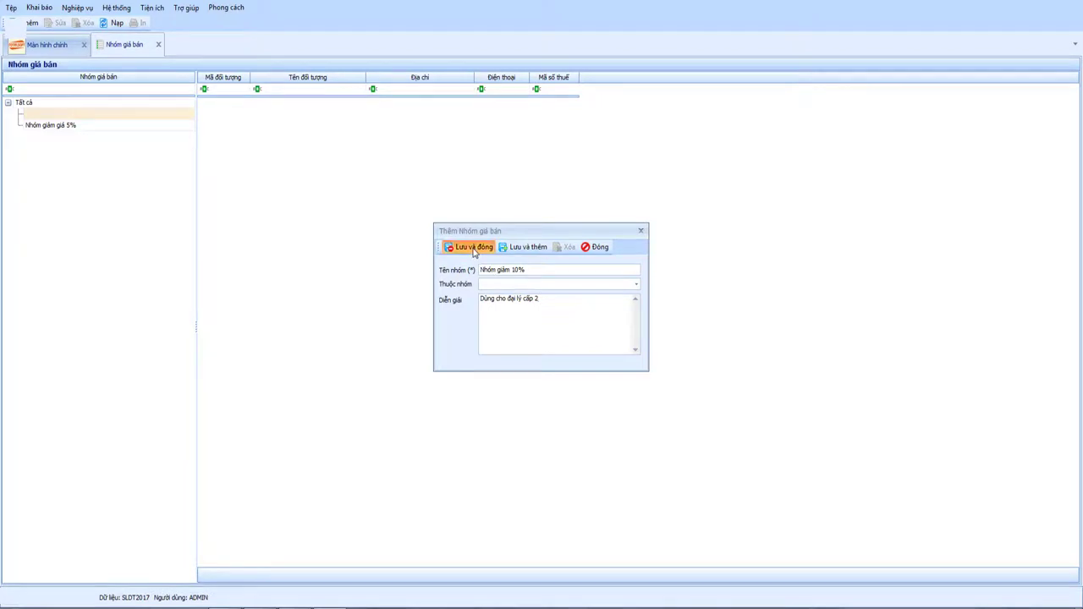
pyautogui.click(472, 248)
# Assign Công ty Hải nam, Công ty cấp nước, Công ty DV Viễn thông Hà nội and Công ty TNHH Đại Thành to "Nhóm giảm 10%".
pyautogui.click(51, 103)
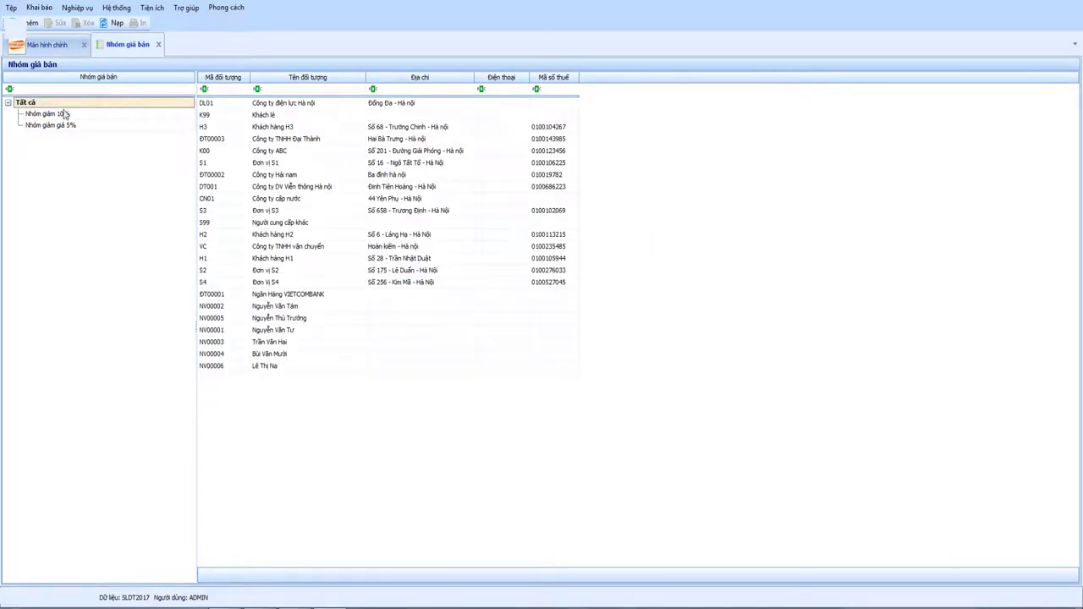
pyautogui.click(273, 175)
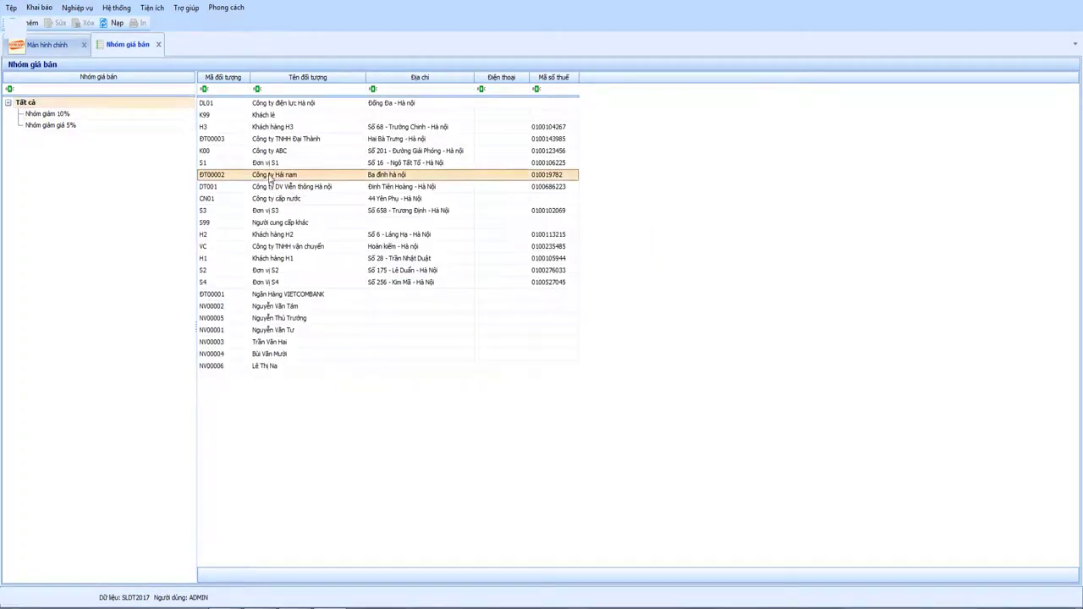
pyautogui.keyDown('ctrl'); pyautogui.click(276, 199); pyautogui.keyUp('ctrl')
pyautogui.keyDown('ctrl'); pyautogui.click(277, 187); pyautogui.keyUp('ctrl')
pyautogui.keyDown('ctrl'); pyautogui.click(279, 141); pyautogui.keyUp('ctrl')
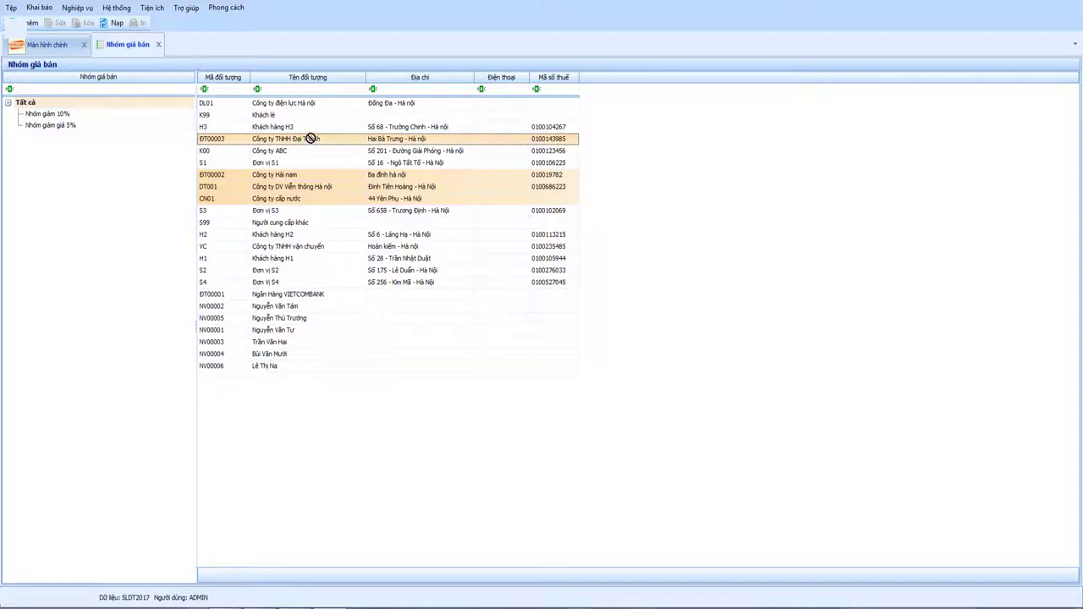
pyautogui.moveTo(277, 140); pyautogui.dragTo(61, 115)
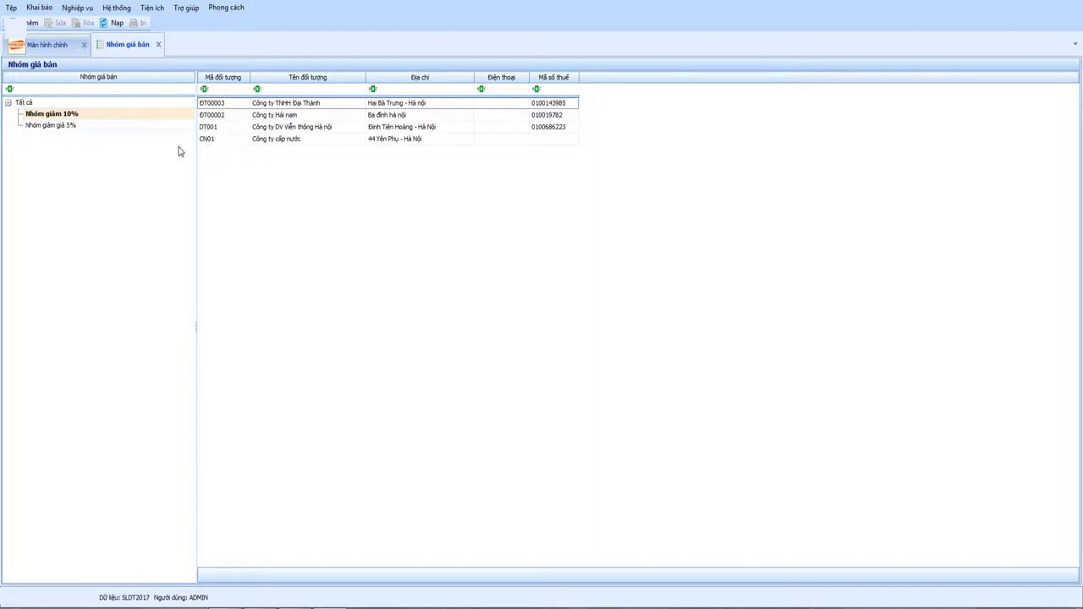
# Compare the customers assigned to the 5% and 10% discount groups.
pyautogui.click(60, 126)
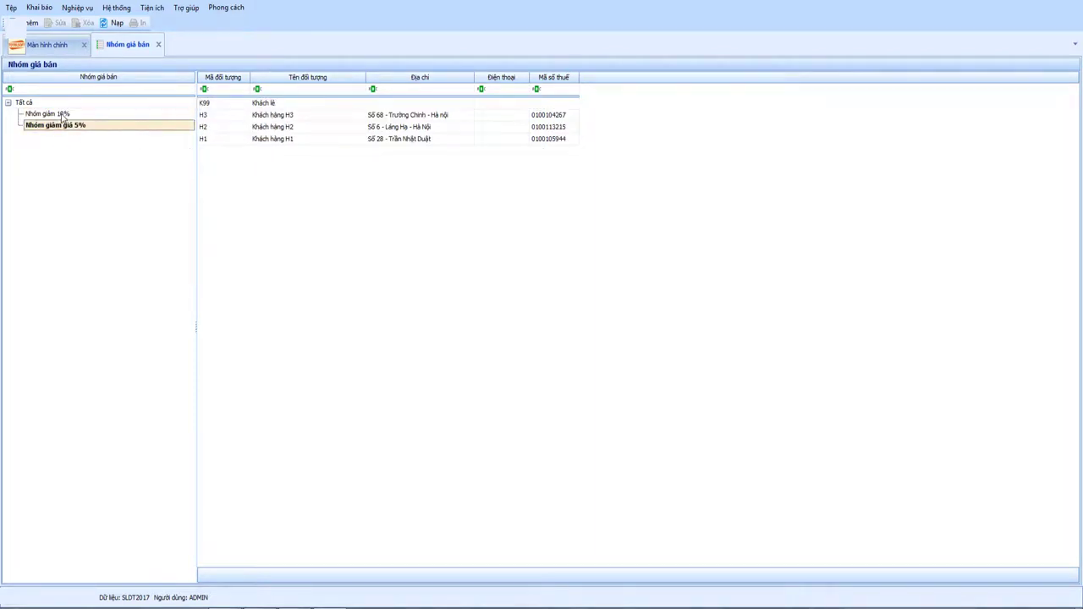
pyautogui.click(63, 115)
pyautogui.click(63, 126)
pyautogui.click(63, 117)
pyautogui.click(61, 126)
pyautogui.click(62, 115)
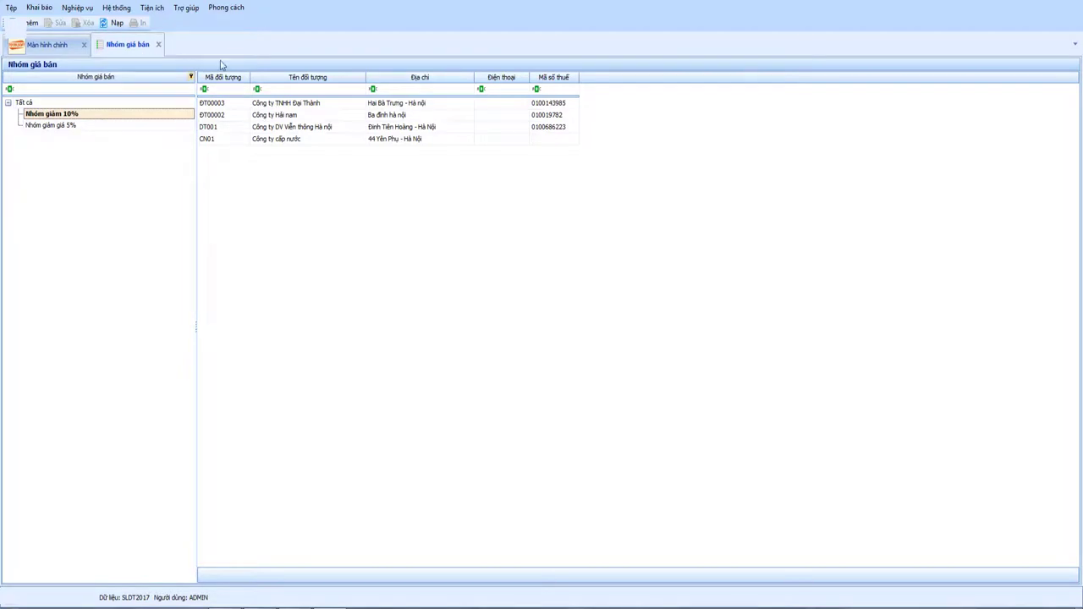
# Close the Nhóm giá bán list and open the Chính sách giá bán list among the Chính sách bán hàng functions.
pyautogui.click(160, 45)
pyautogui.click(77, 7)
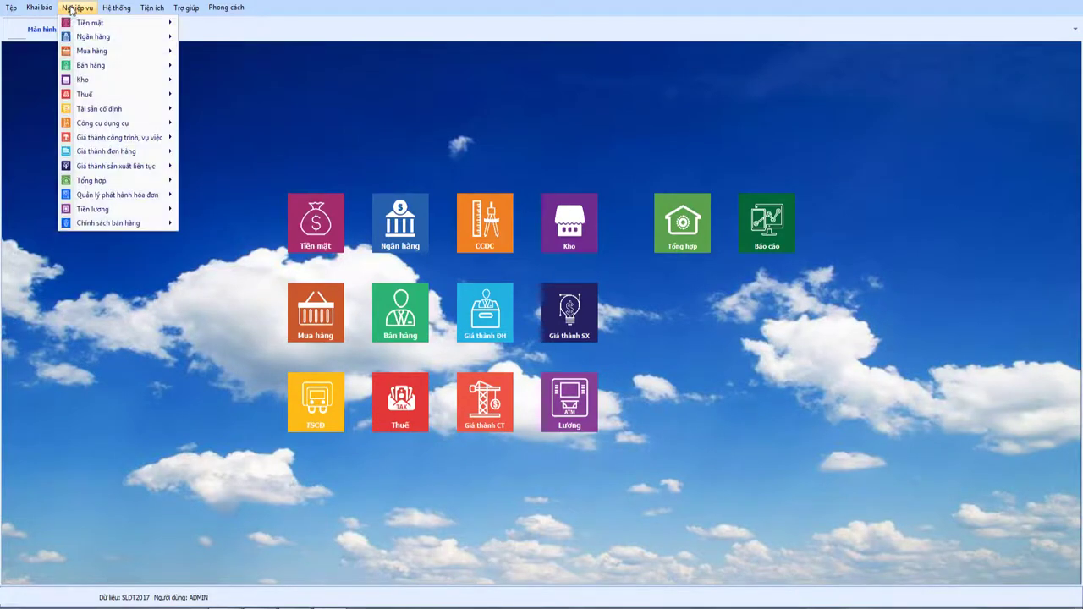
pyautogui.moveTo(126, 224)
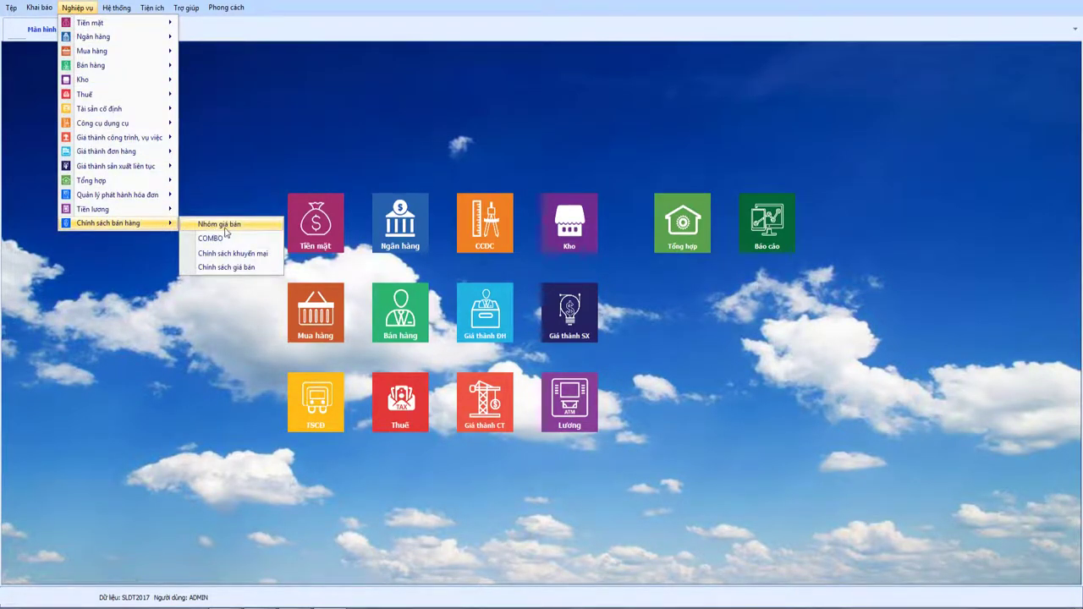
pyautogui.click(231, 269)
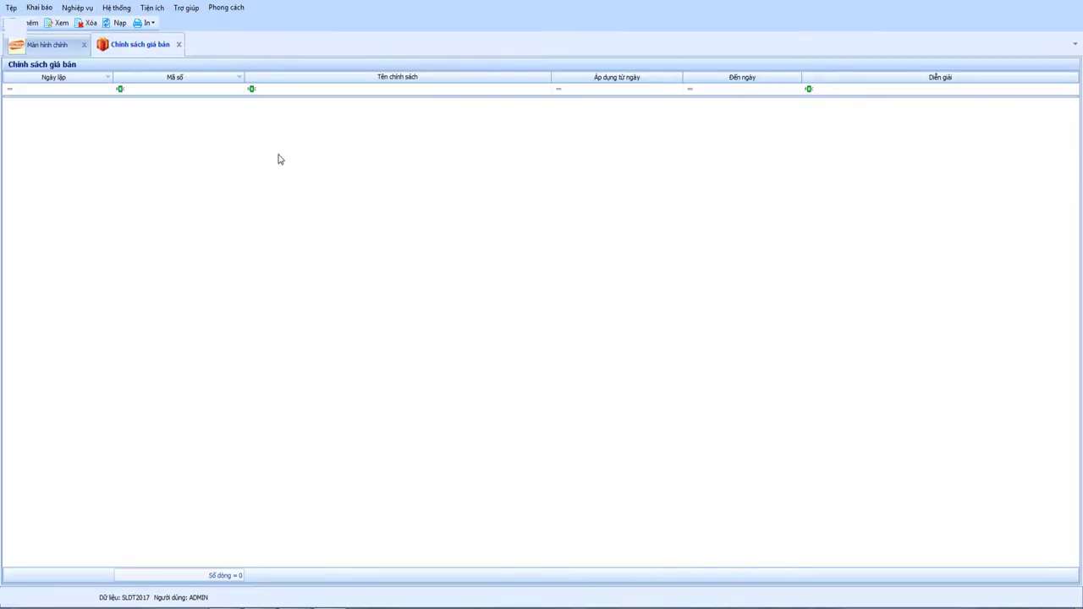
# Add a price policy named "Chương trình giảm giá bán vào cuối năm để kích thích nhu cầu khách hàng".
pyautogui.rightClick(277, 156)
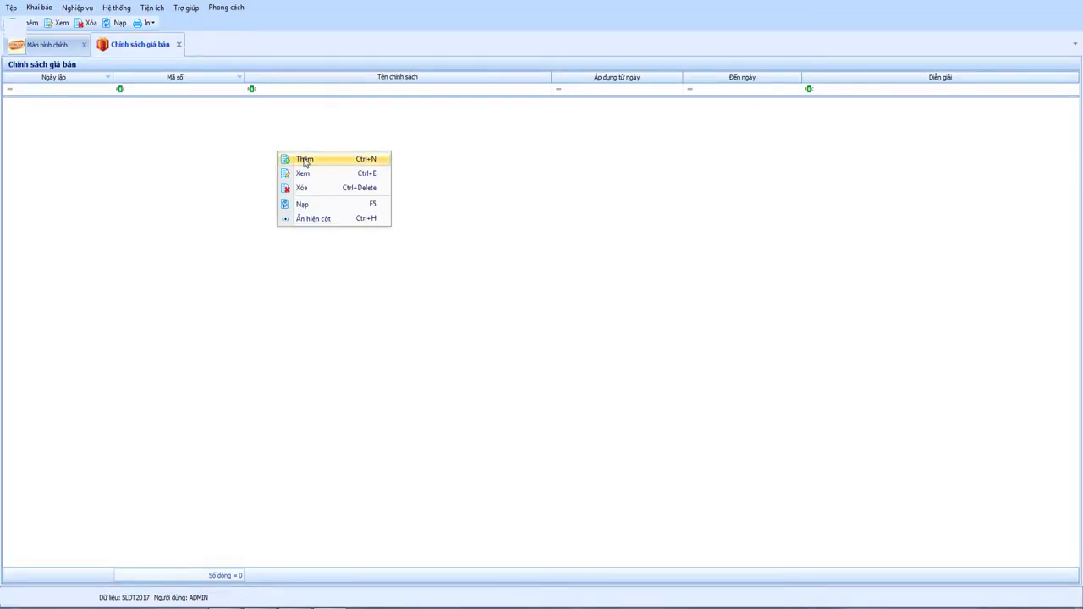
pyautogui.click(302, 160)
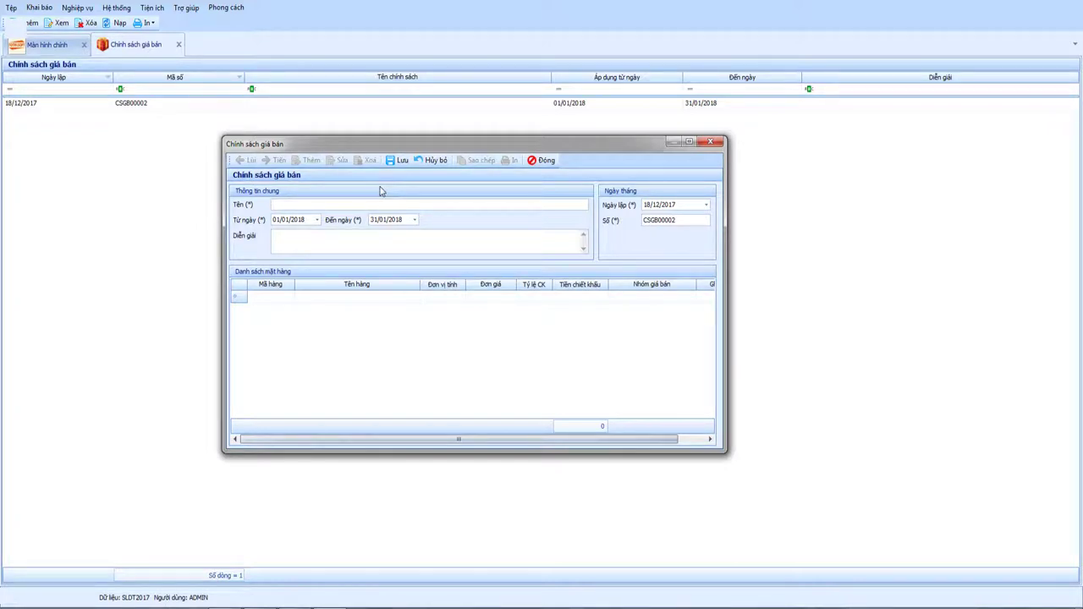
pyautogui.write('Chương trình giảm giá bán và')
pyautogui.write('o cuối năm để ')
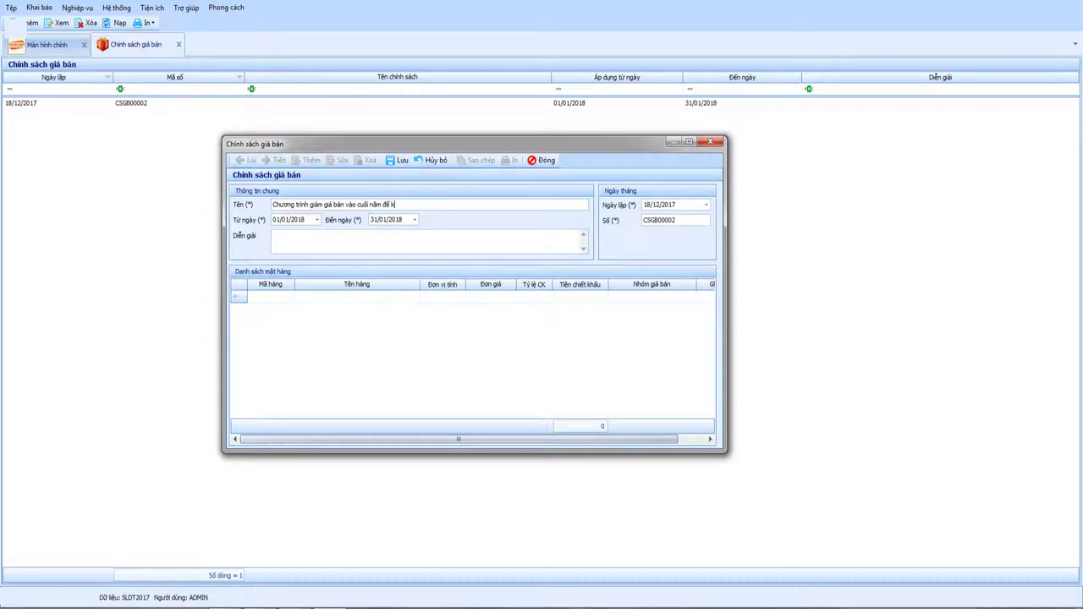
pyautogui.write('kích thích cầ')
pyautogui.press('BackSpace')
pyautogui.write('nhu cầu kha')
pyautogui.press('Tab')
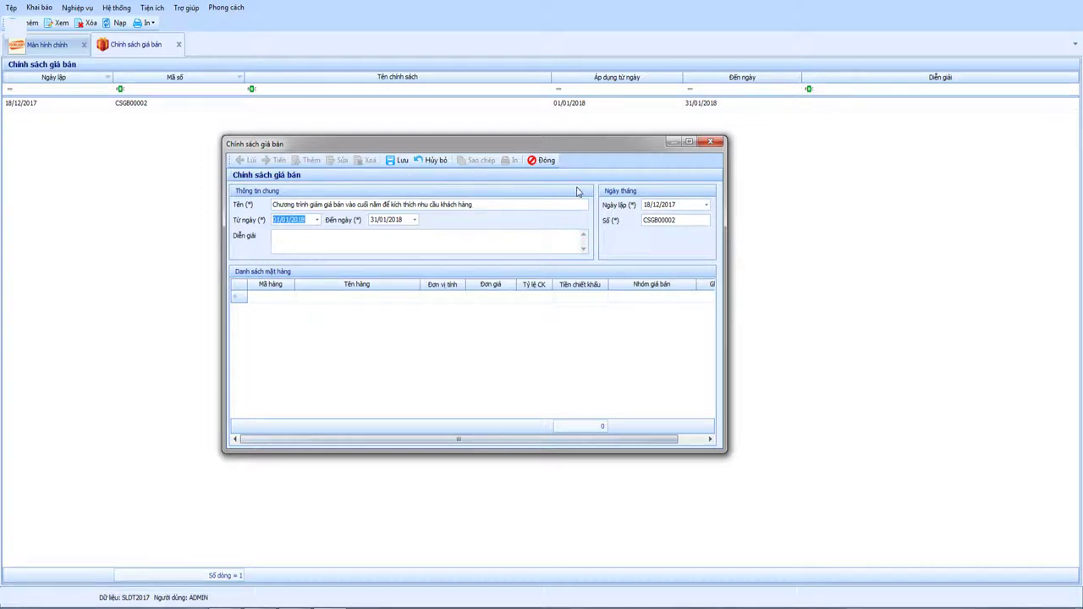
# Set the policy's validity from 15/12/2017 to 31/12/2017 and its creation date to 14/12/2017.
pyautogui.write('15/12/2017')
pyautogui.press('Tab')
pyautogui.write('31/12/2017')
pyautogui.press('Tab')
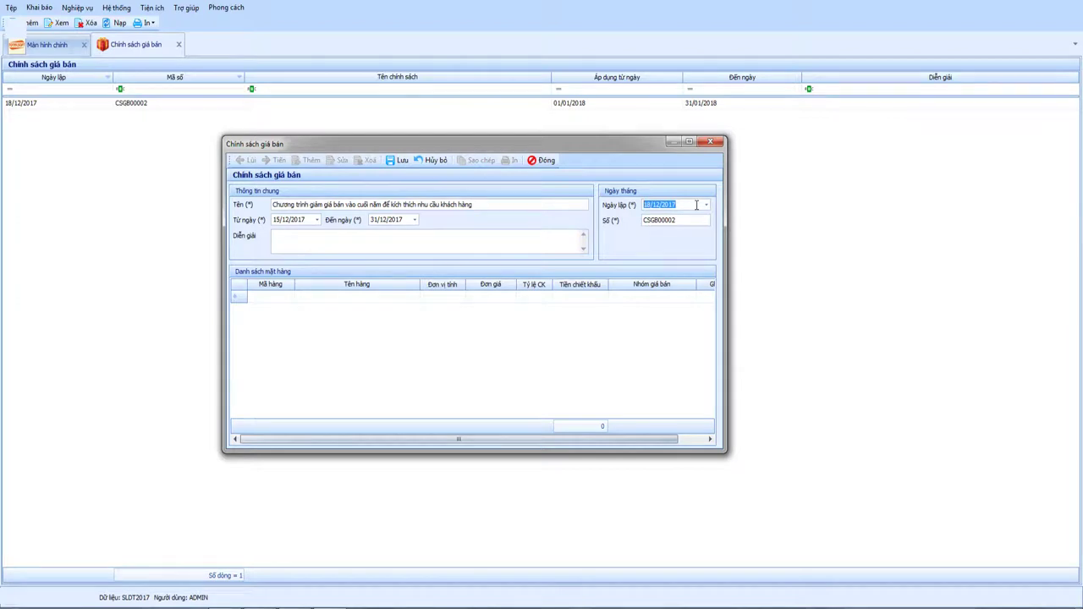
pyautogui.write('14')
pyautogui.press('Tab')
pyautogui.press('Tab')
# Add item VT00001 "Hàng hóa 001" to the policy's item list.
pyautogui.click(292, 298)
pyautogui.click(291, 298)
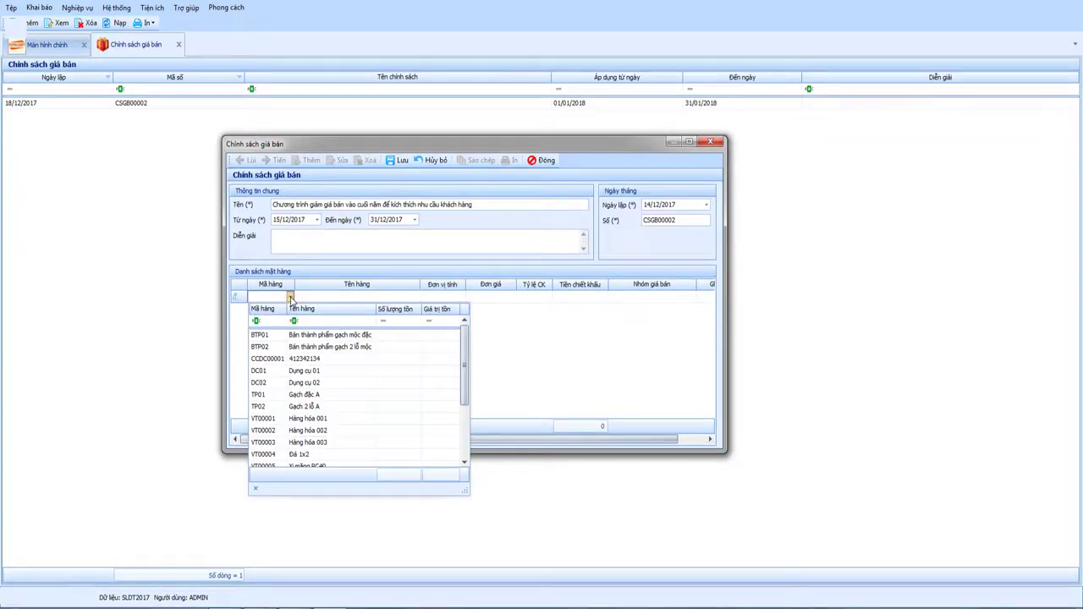
pyautogui.click(310, 423)
pyautogui.press('Tab')
pyautogui.press('Tab')
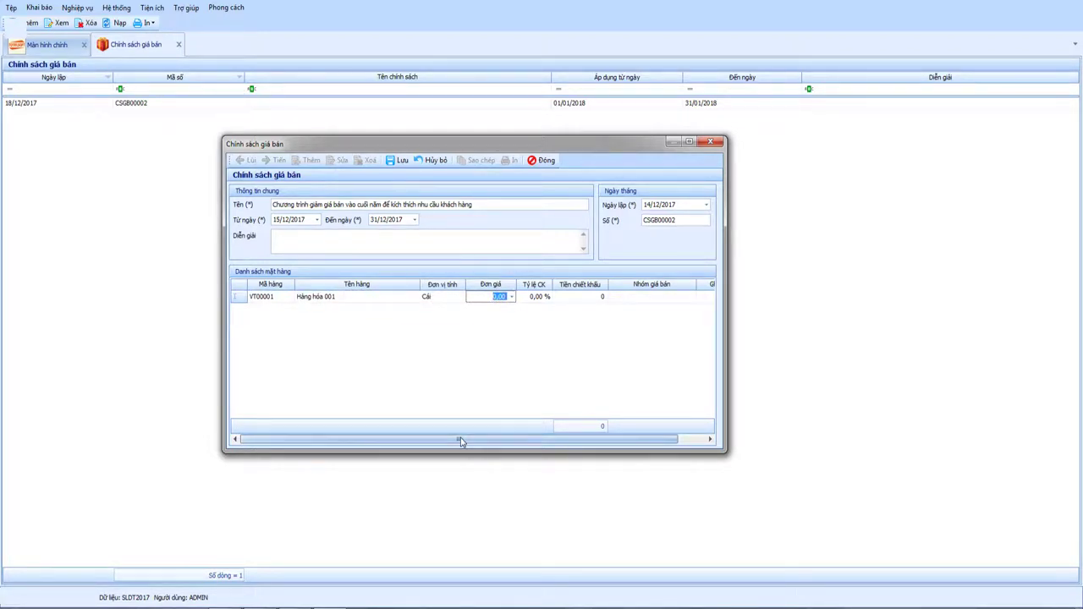
# Apply the price group "Nhóm giảm 10%" to the Hàng hóa 001 row and set its discount rate to 10%.
pyautogui.moveTo(462, 440); pyautogui.dragTo(488, 442)
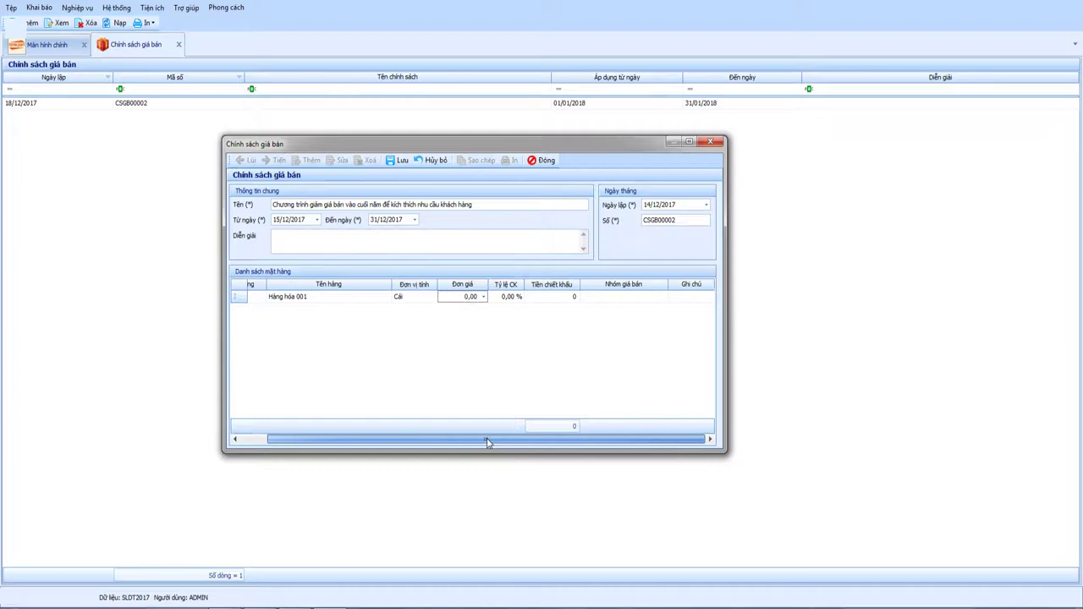
pyautogui.click(665, 298)
pyautogui.click(665, 297)
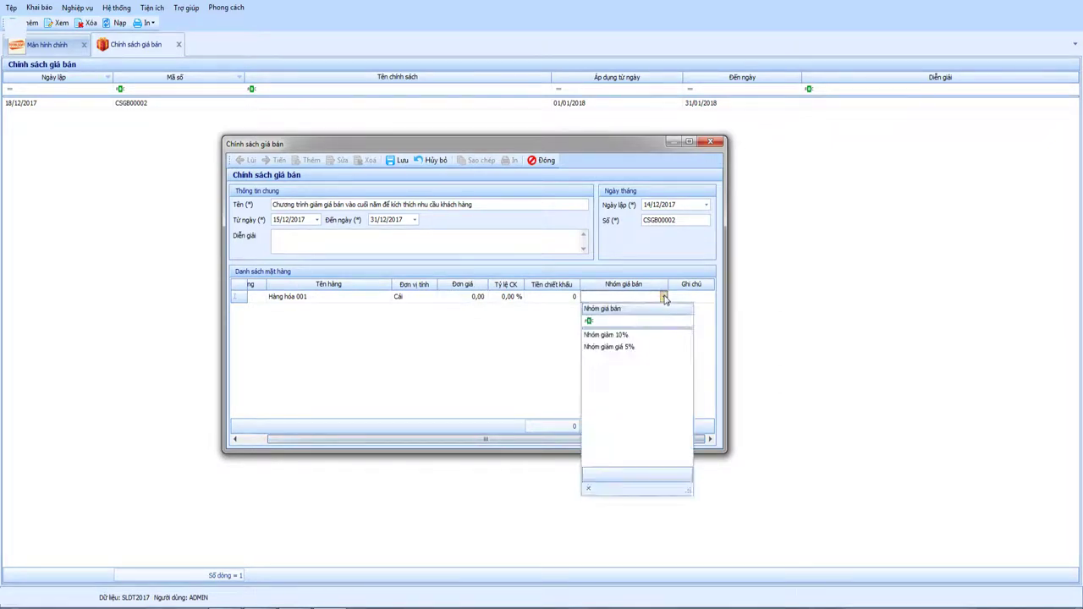
pyautogui.click(627, 336)
pyautogui.click(499, 298)
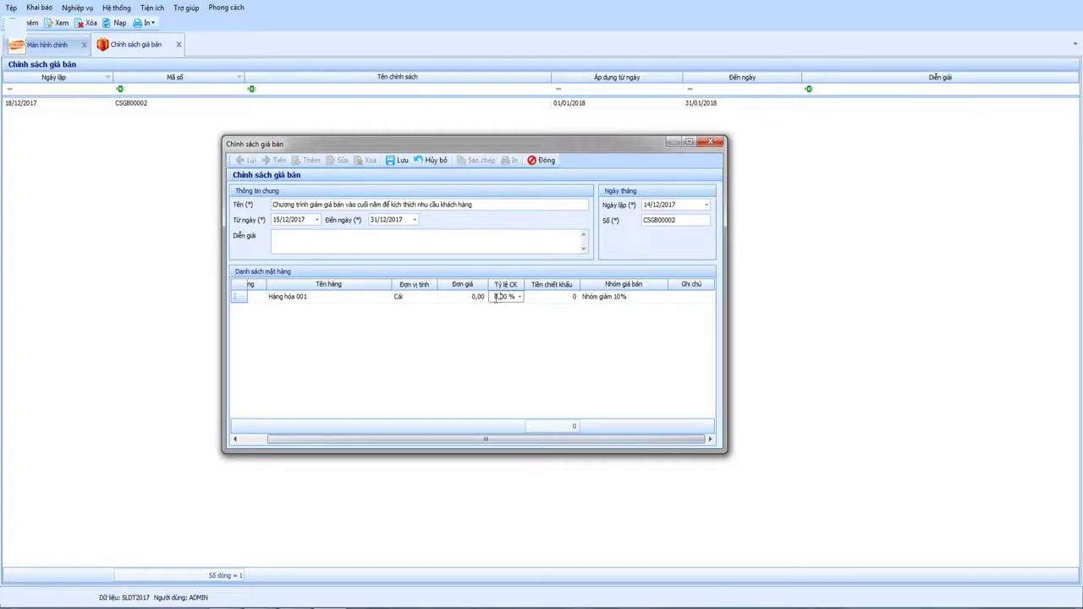
pyautogui.write('10')
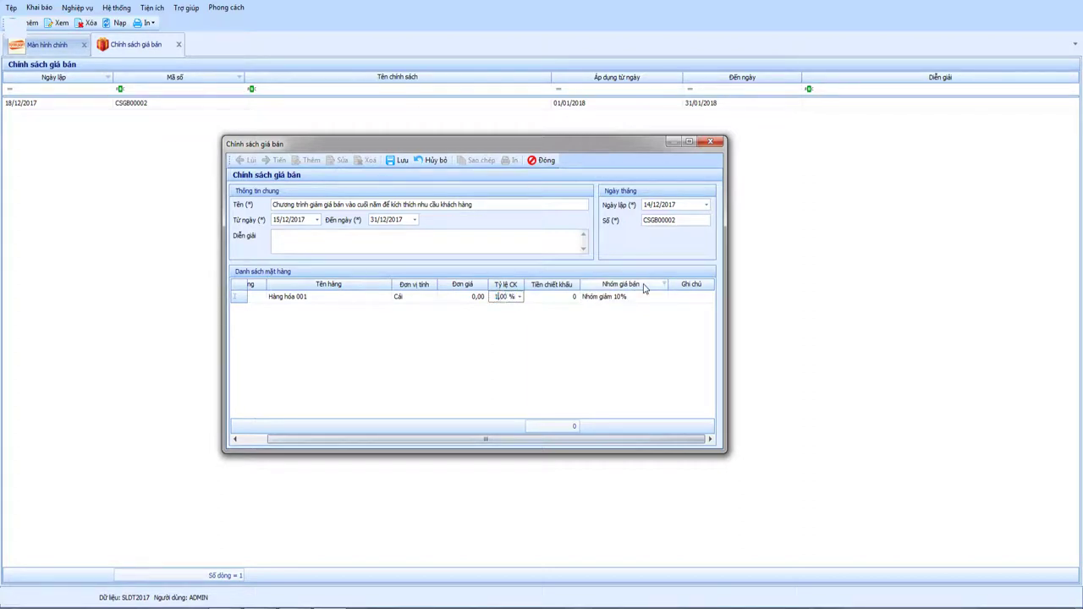
pyautogui.press('Tab')
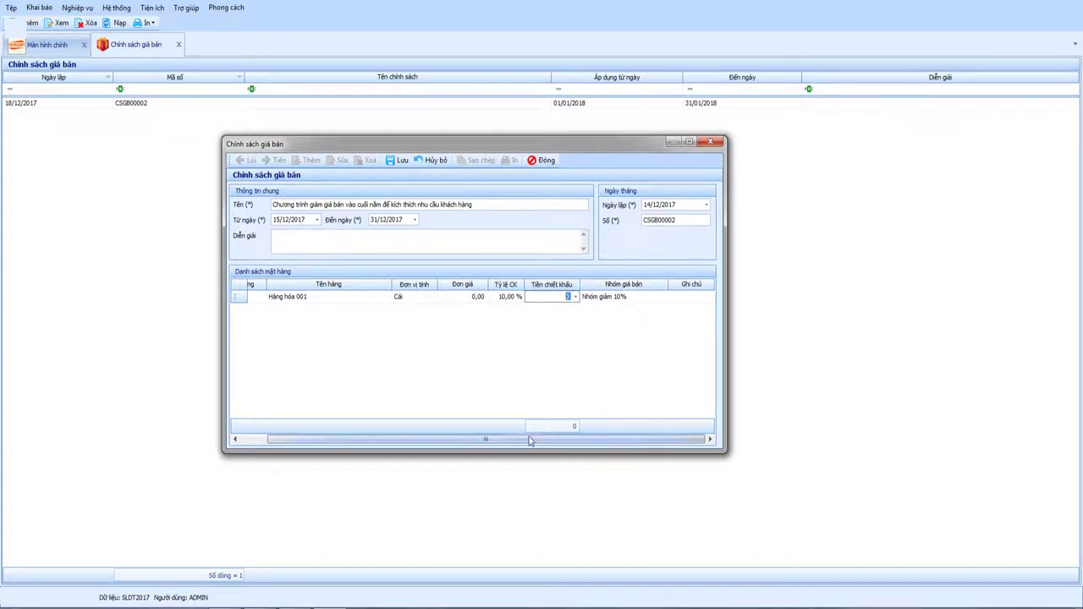
# Add item VT00002 "Hàng hóa 002" to the policy's item list with a 10% discount rate and price group "Nhóm giảm 10%".
pyautogui.moveTo(520, 439); pyautogui.dragTo(492, 440)
pyautogui.click(288, 311)
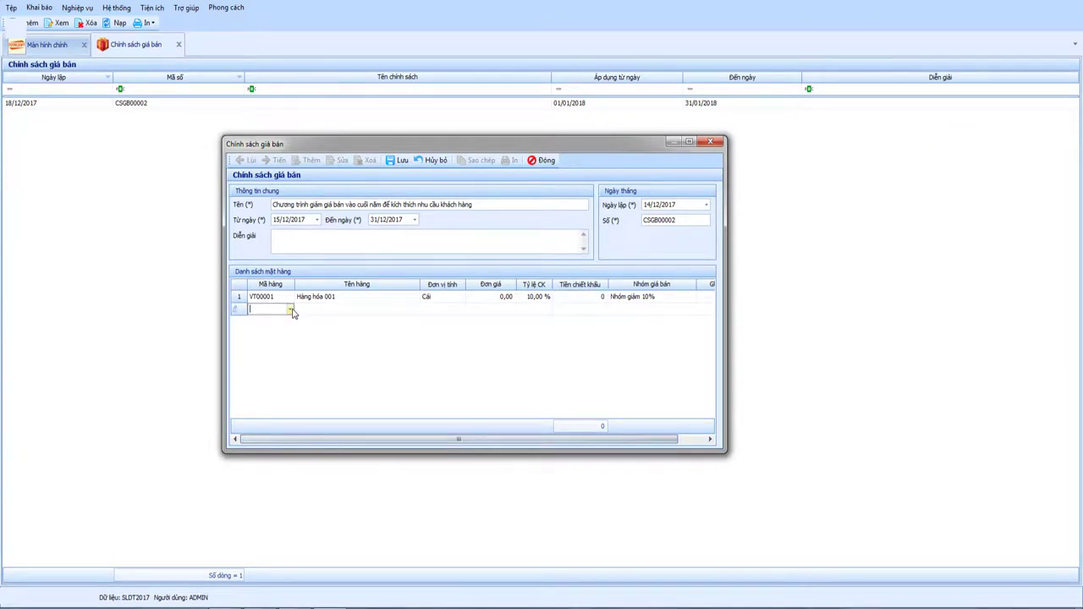
pyautogui.click(290, 309)
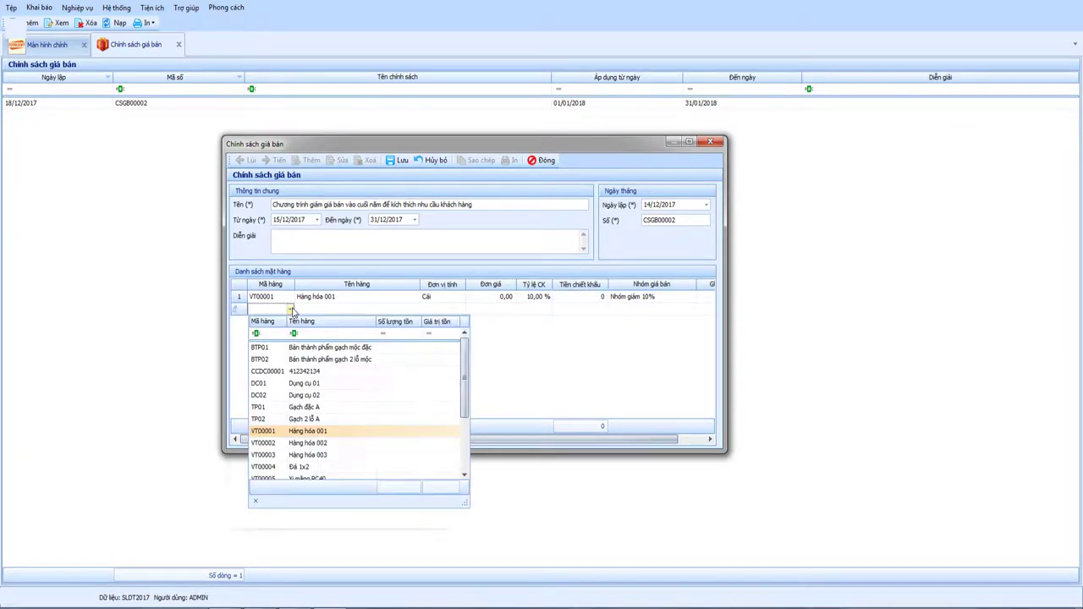
pyautogui.click(303, 448)
pyautogui.press('Return')
pyautogui.press('Return')
pyautogui.press('Return')
pyautogui.press('Return')
pyautogui.press('Return')
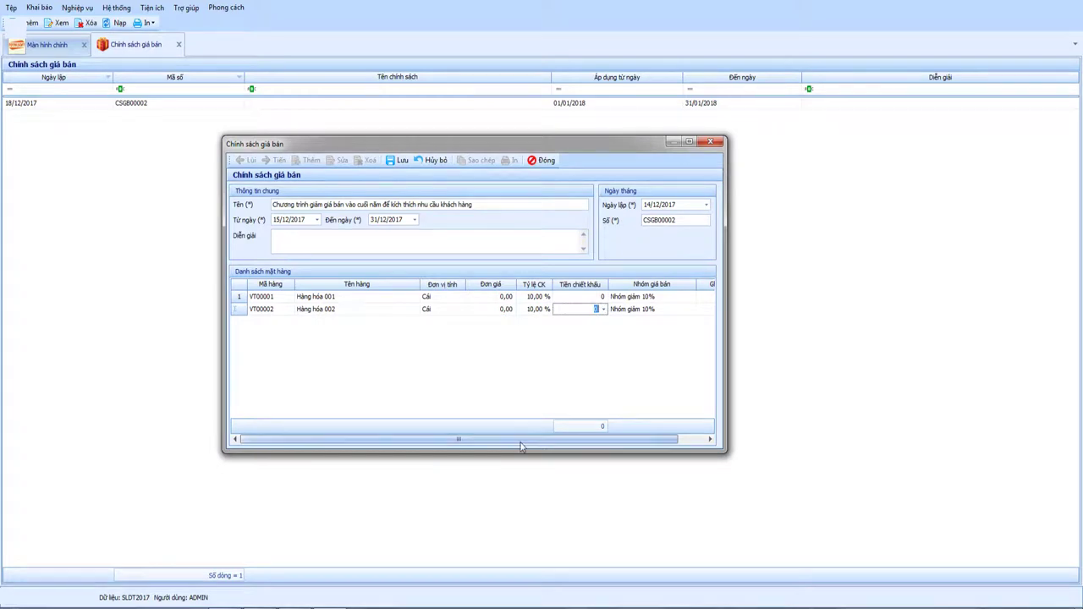
pyautogui.hscroll(1, 521, 440)
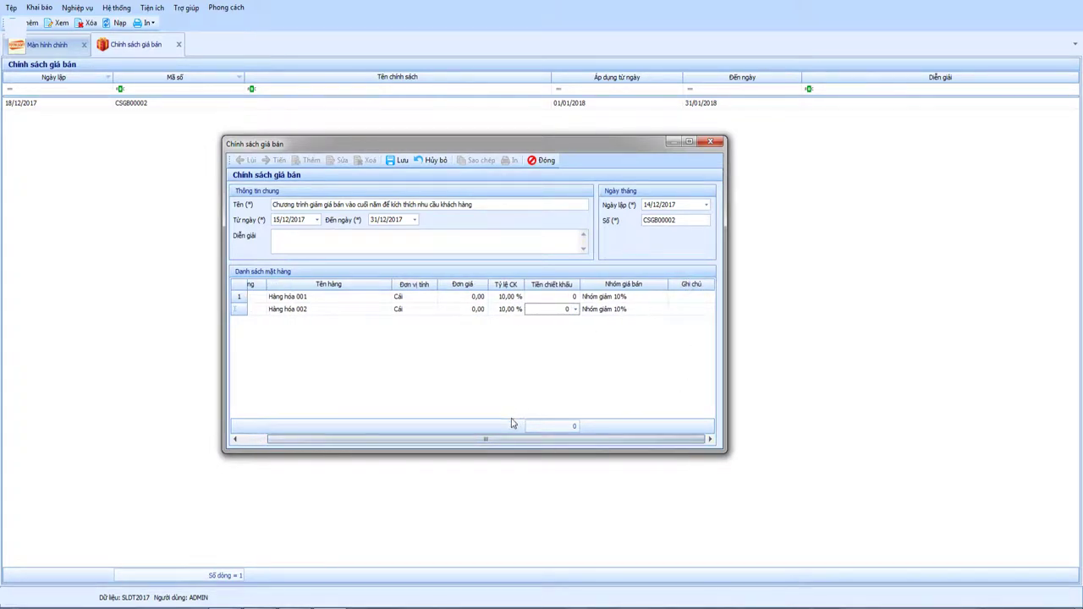
# Add item VT00003 "Hàng hóa 003" to the policy's item list with a 5% discount rate.
pyautogui.hscroll(-1, 483, 440)
pyautogui.click(289, 322)
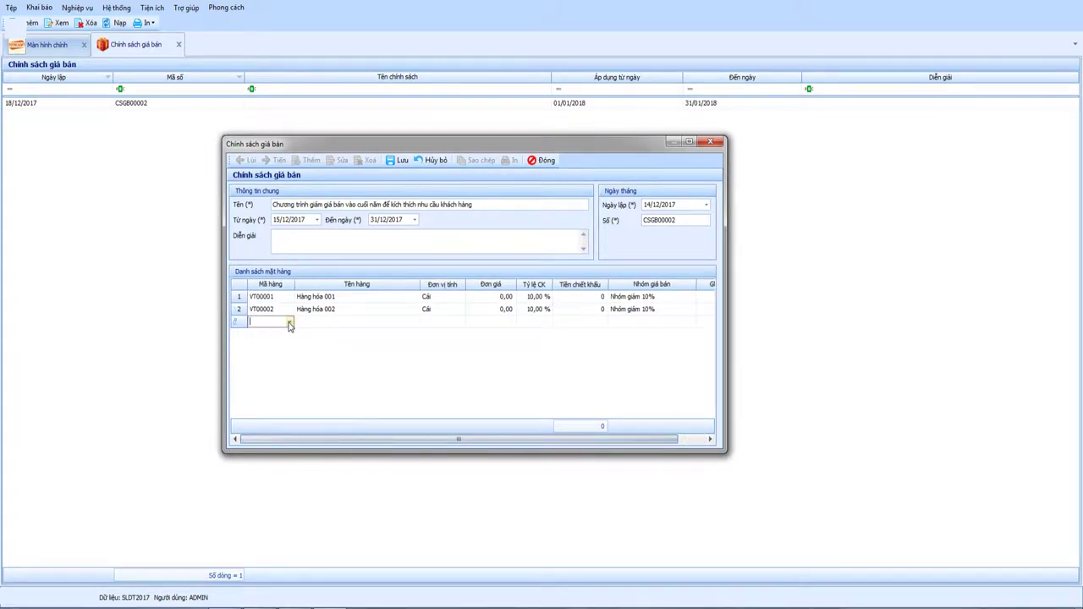
pyautogui.click(288, 324)
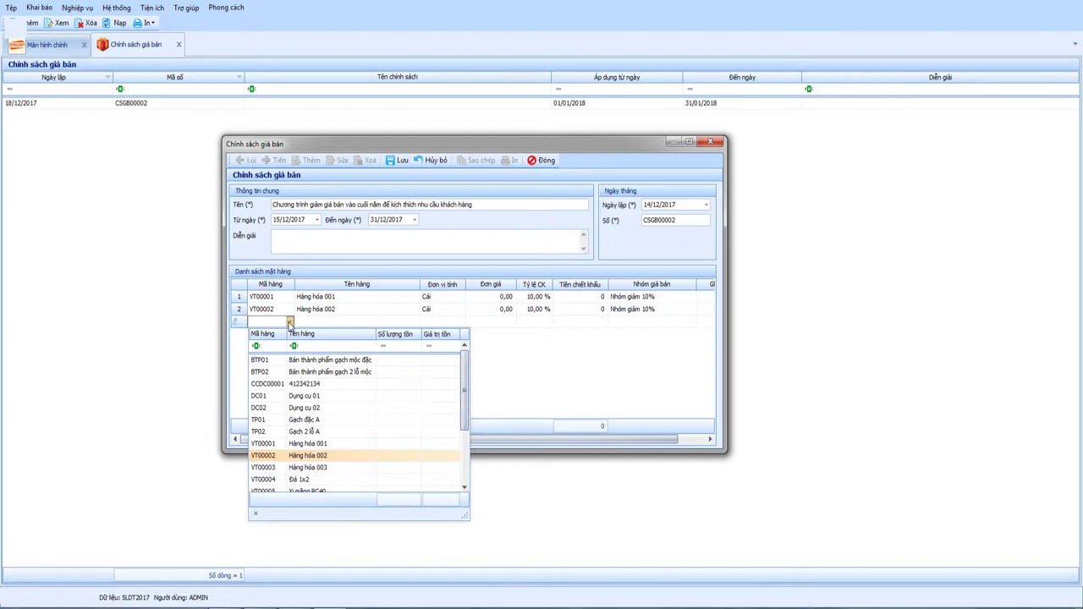
pyautogui.click(309, 470)
pyautogui.press('Tab')
pyautogui.press('Tab')
pyautogui.press('Tab')
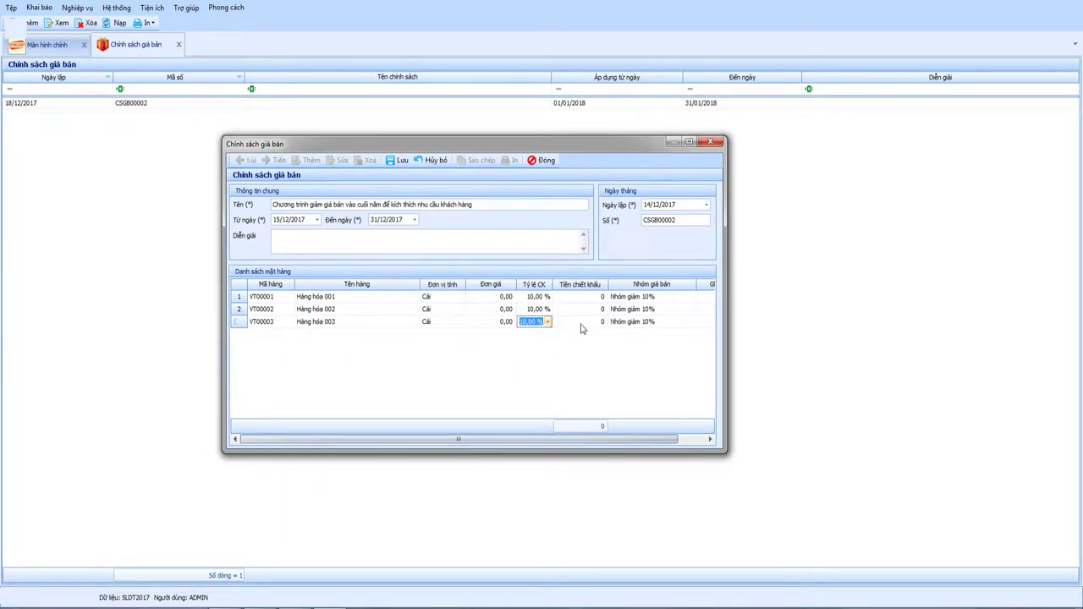
pyautogui.write('5')
pyautogui.press('Tab')
pyautogui.press('Tab')
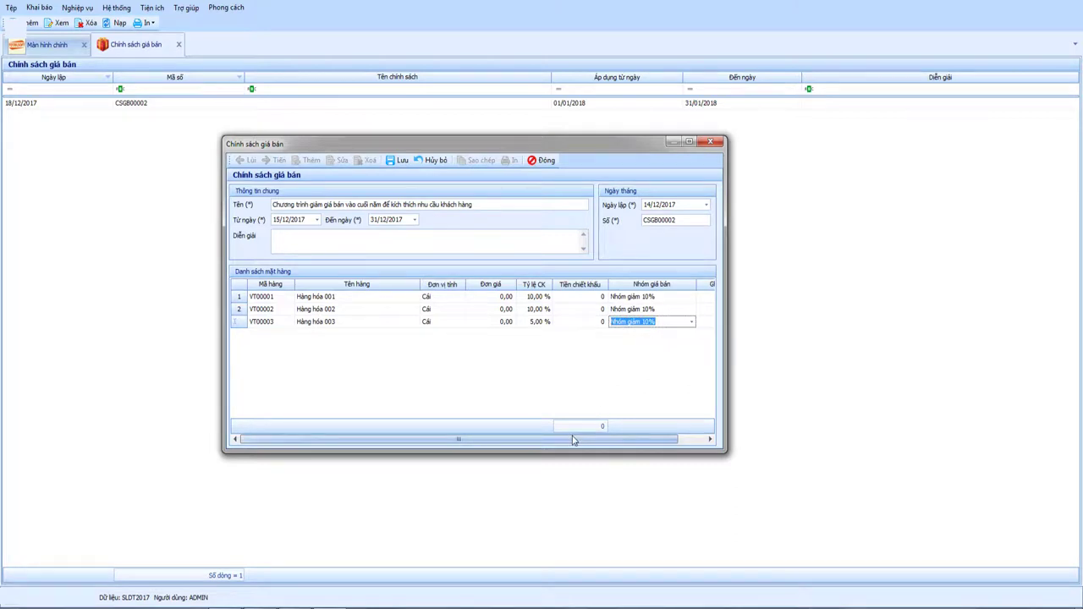
# Assign the price group "Nhóm giảm giá 5%" to the Hàng hóa 003 row, then save the policy and close the price policy list.
pyautogui.moveTo(573, 440); pyautogui.dragTo(619, 443)
pyautogui.click(663, 321)
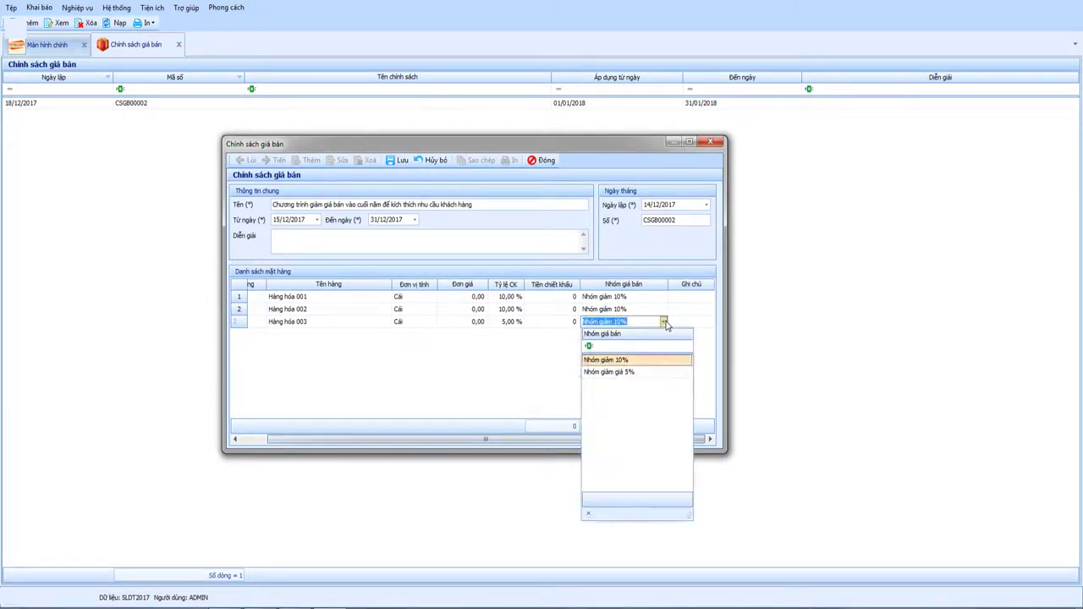
pyautogui.click(640, 373)
pyautogui.press('Tab')
pyautogui.press('Tab')
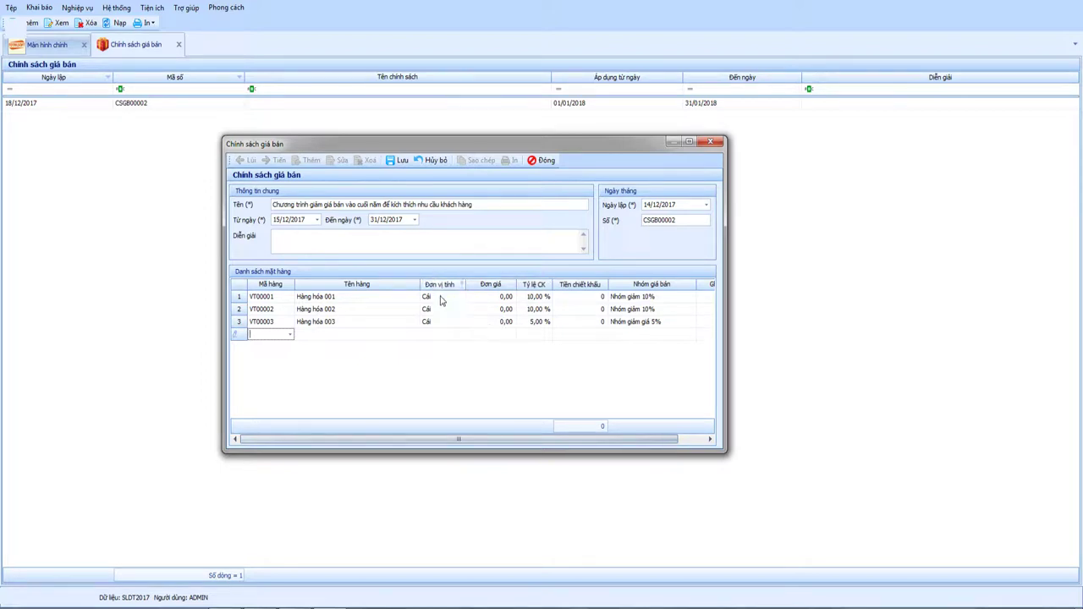
pyautogui.click(400, 161)
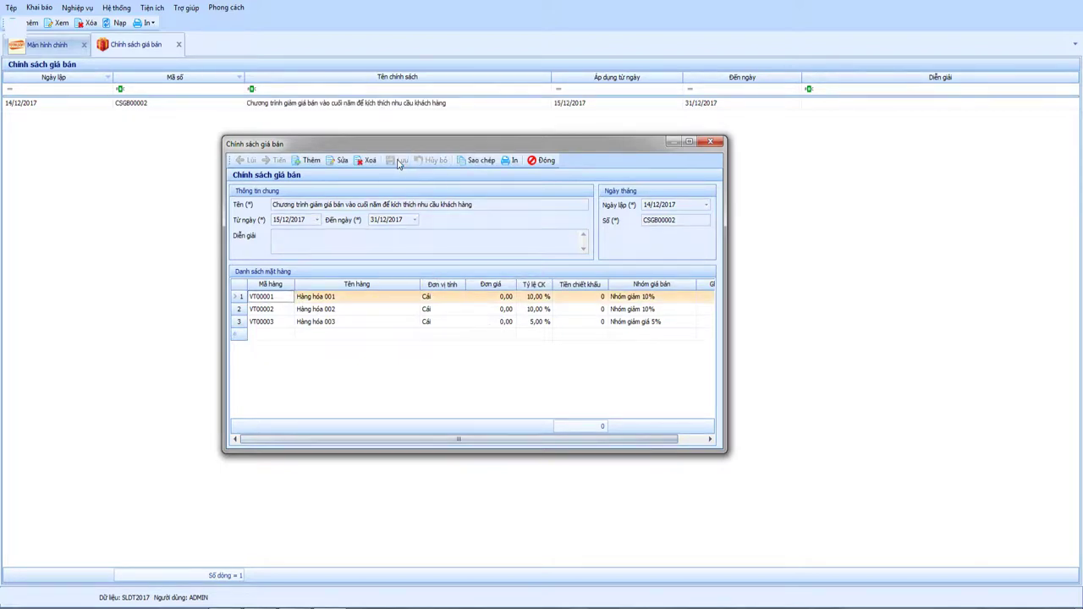
pyautogui.click(178, 45)
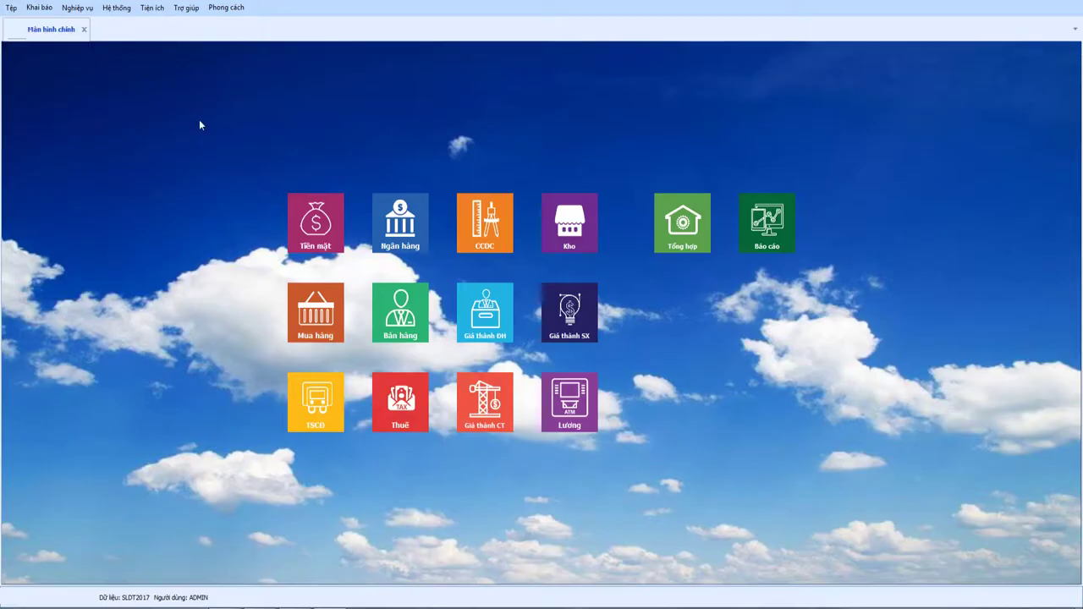
# Create a new sales invoice and set its invoice type to "Hóa đơn GTGT".
pyautogui.click(401, 326)
pyautogui.click(404, 279)
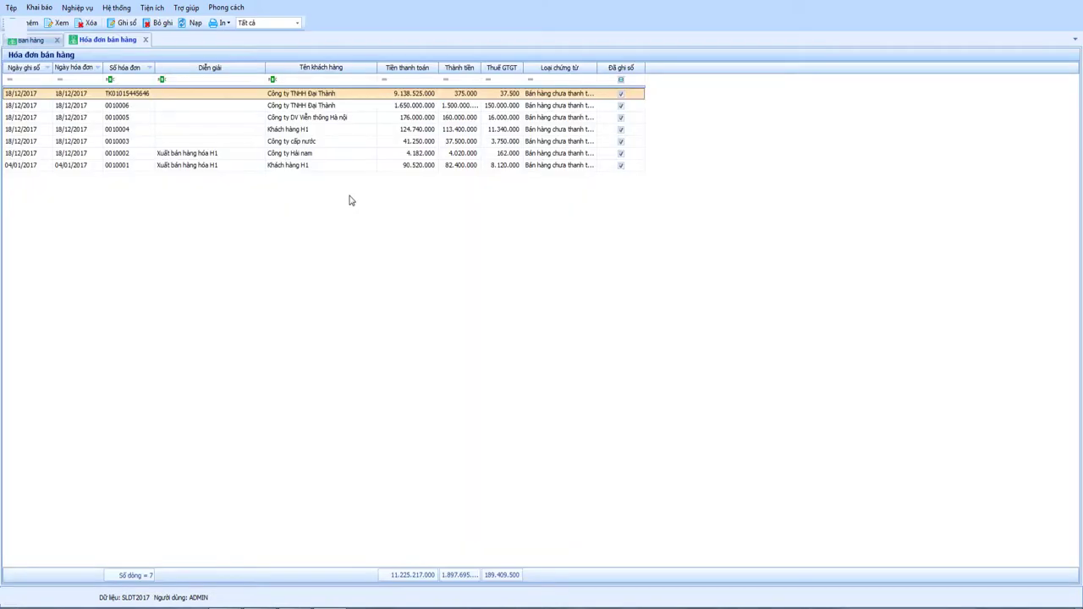
pyautogui.rightClick(350, 197)
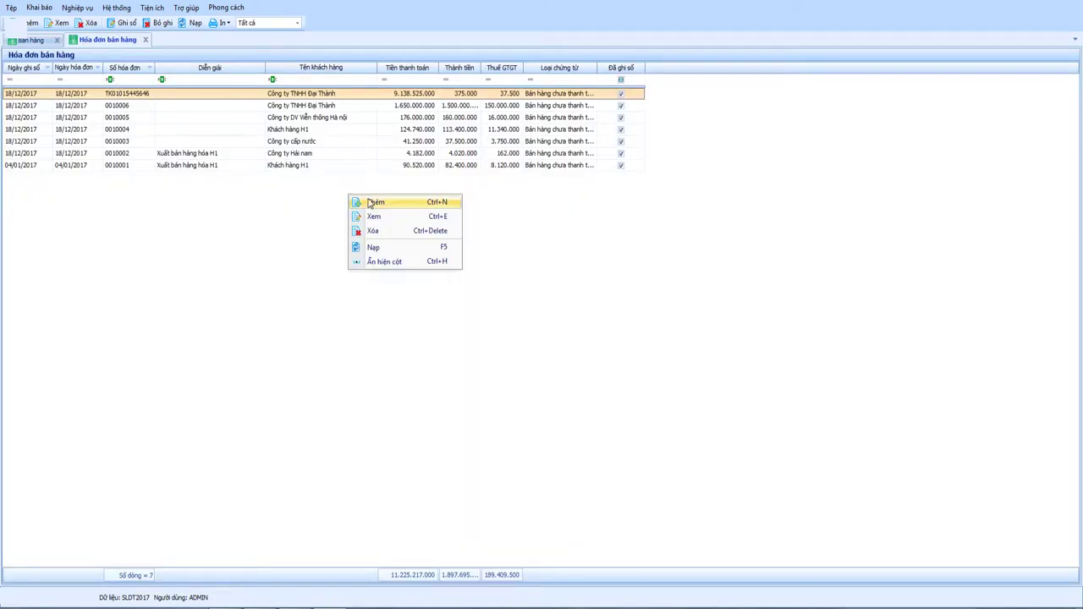
pyautogui.click(372, 200)
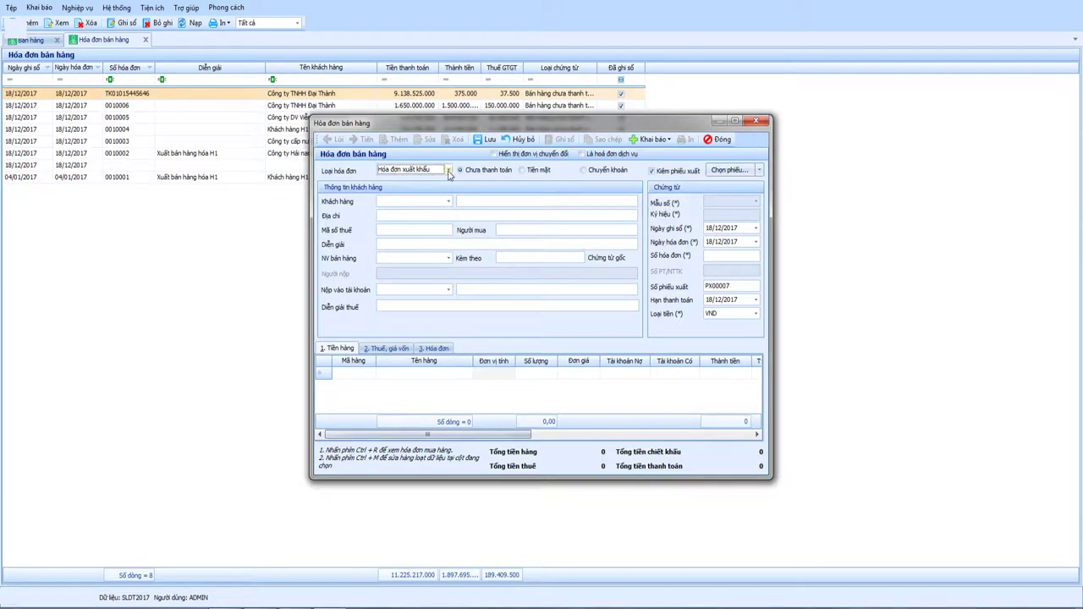
pyautogui.click(449, 170)
pyautogui.click(428, 190)
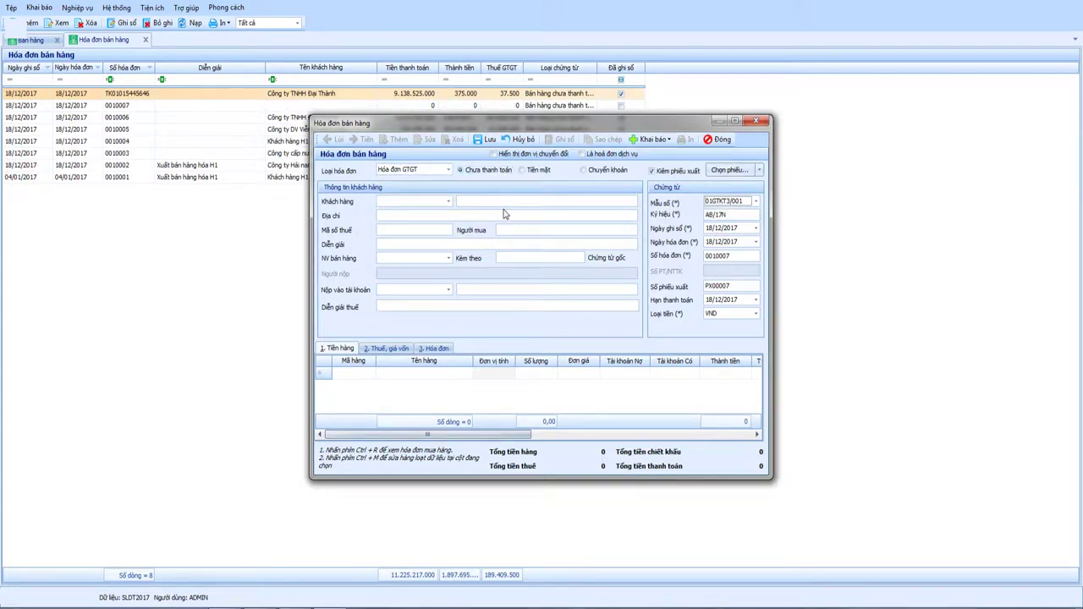
# Choose "Khách hàng H1" as the customer of the new invoice.
pyautogui.click(447, 201)
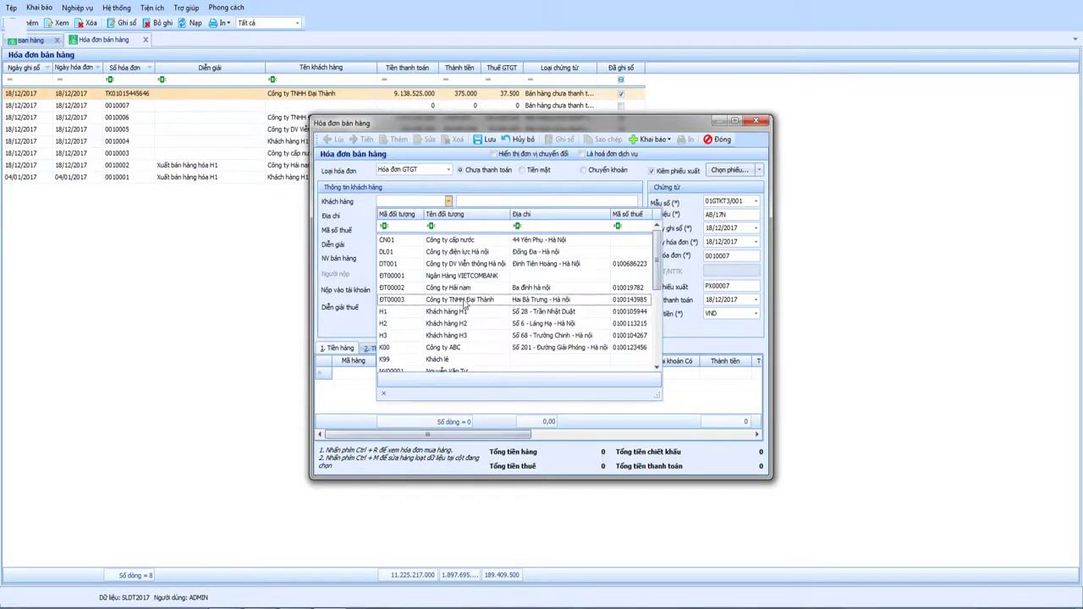
pyautogui.click(463, 312)
pyautogui.press('Tab')
pyautogui.press('Tab')
pyautogui.press('Tab')
pyautogui.press('Tab')
pyautogui.press('Tab')
pyautogui.press('Tab')
pyautogui.press('Tab')
pyautogui.press('Tab')
pyautogui.press('Tab')
pyautogui.press('Tab')
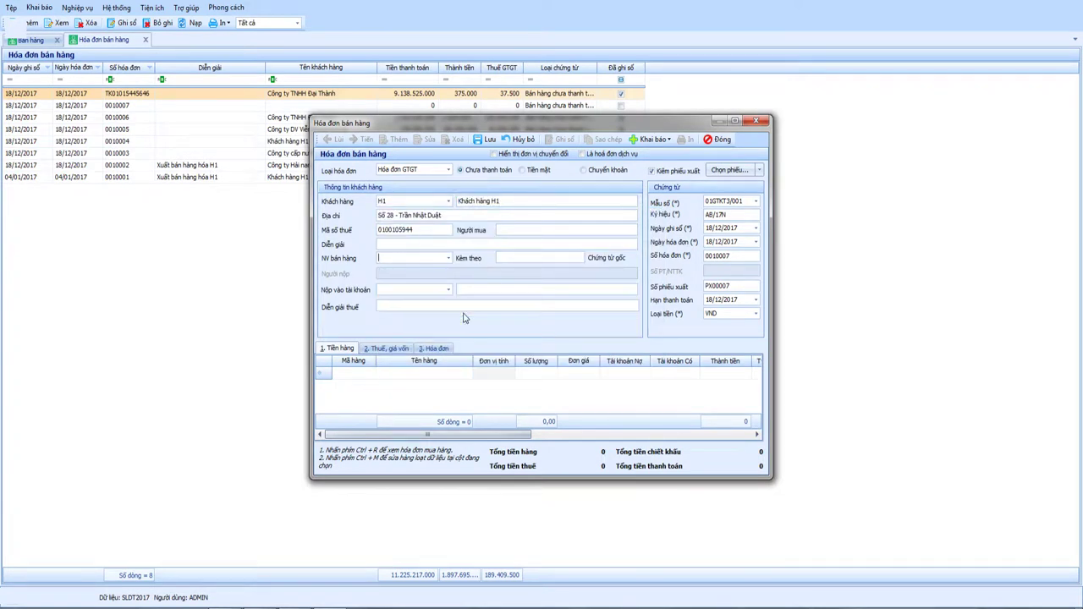
pyautogui.press('Tab')
# Add item VT00001 "Hàng hóa 001" to the invoice with a quantity of 15.000.
pyautogui.click(374, 374)
pyautogui.click(370, 373)
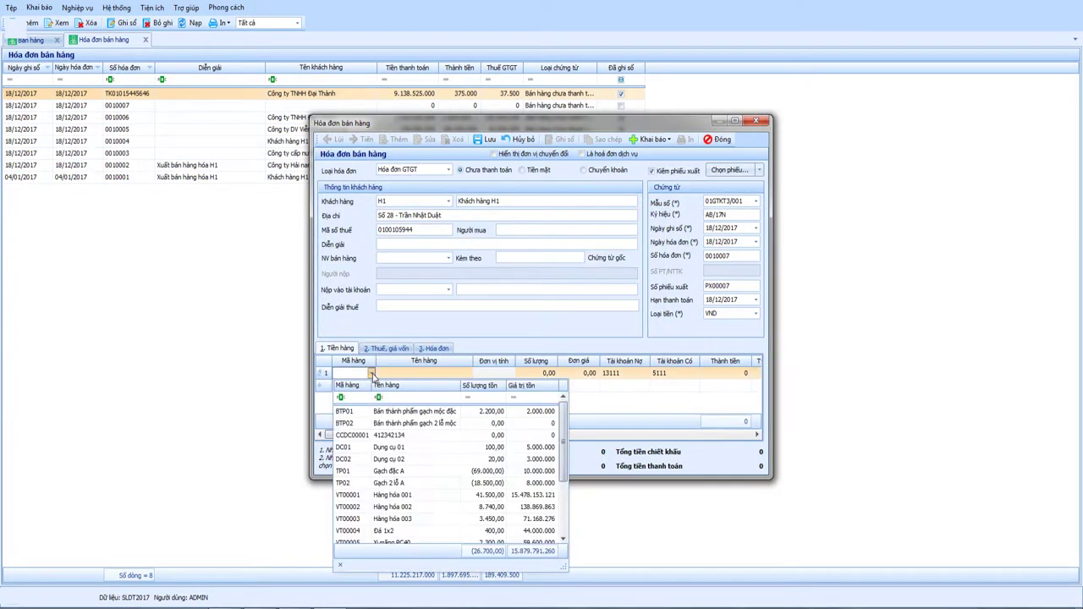
pyautogui.click(390, 495)
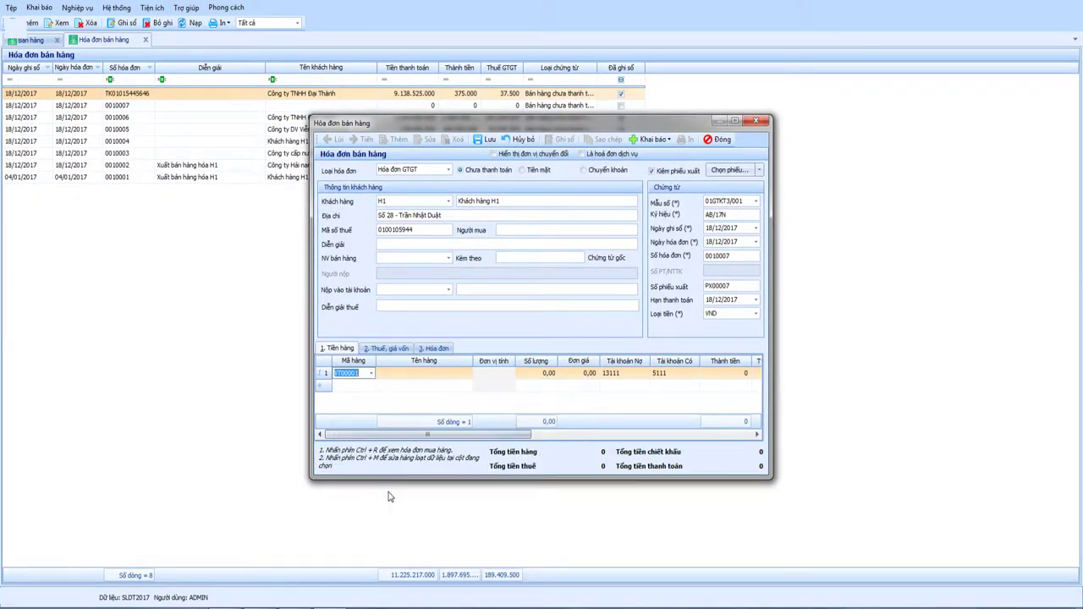
pyautogui.press('Tab')
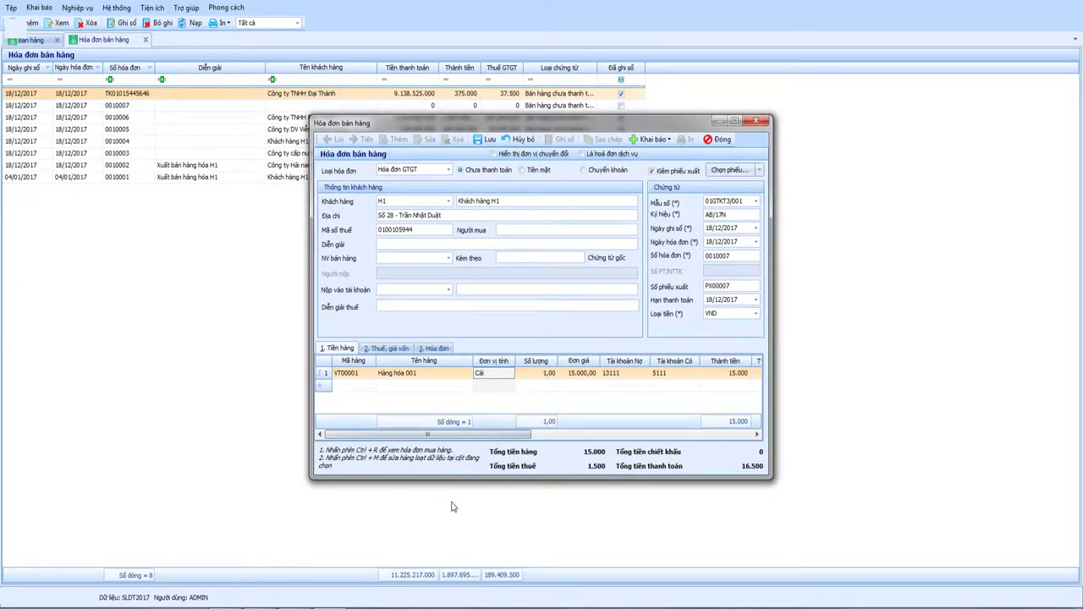
pyautogui.press('Tab')
pyautogui.write('15.0000')
pyautogui.press('Tab')
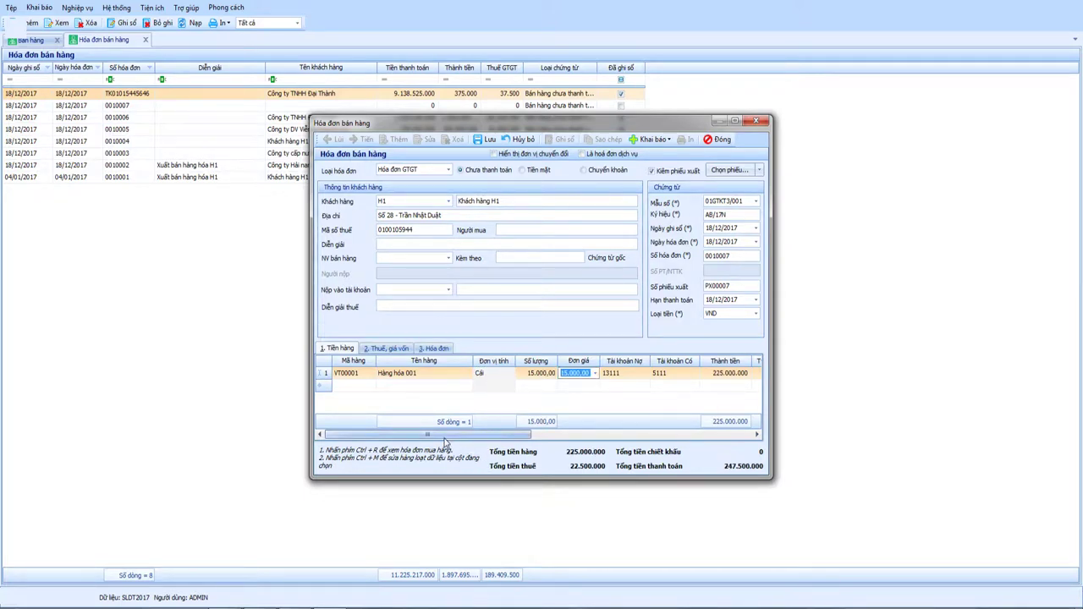
pyautogui.moveTo(445, 435)
pyautogui.mouseDown()
pyautogui.moveTo(515, 443)
pyautogui.moveTo(388, 442)
pyautogui.moveTo(490, 434)
pyautogui.moveTo(452, 439)
pyautogui.mouseUp()
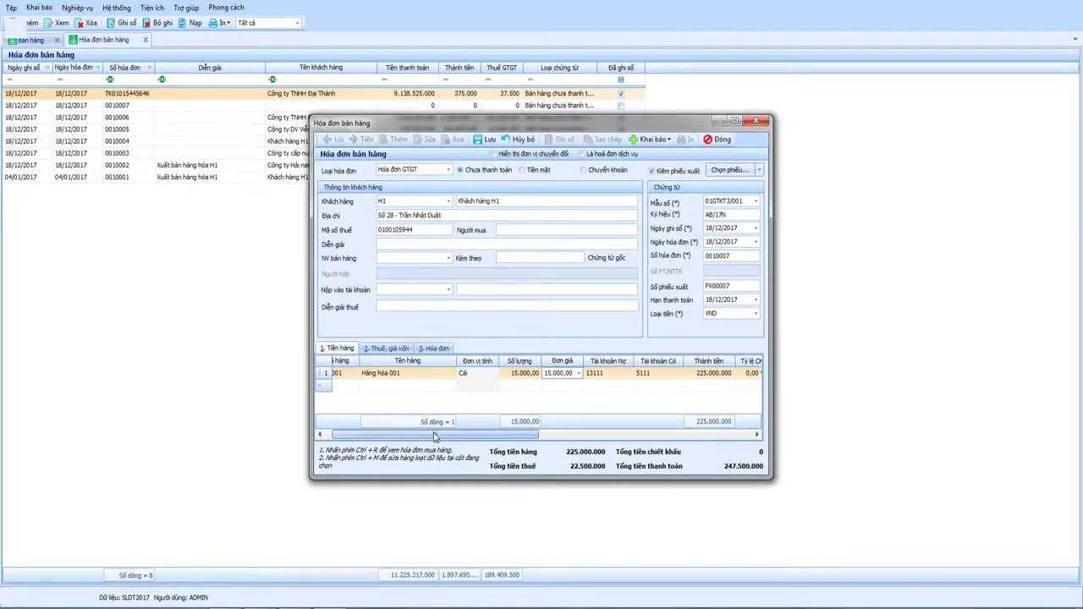
# Replace the item on the invoice line with VT00003 "Hàng hóa 003" and set its quantity to 16.000.
pyautogui.moveTo(435, 435); pyautogui.dragTo(428, 435)
pyautogui.click(370, 374)
pyautogui.click(370, 374)
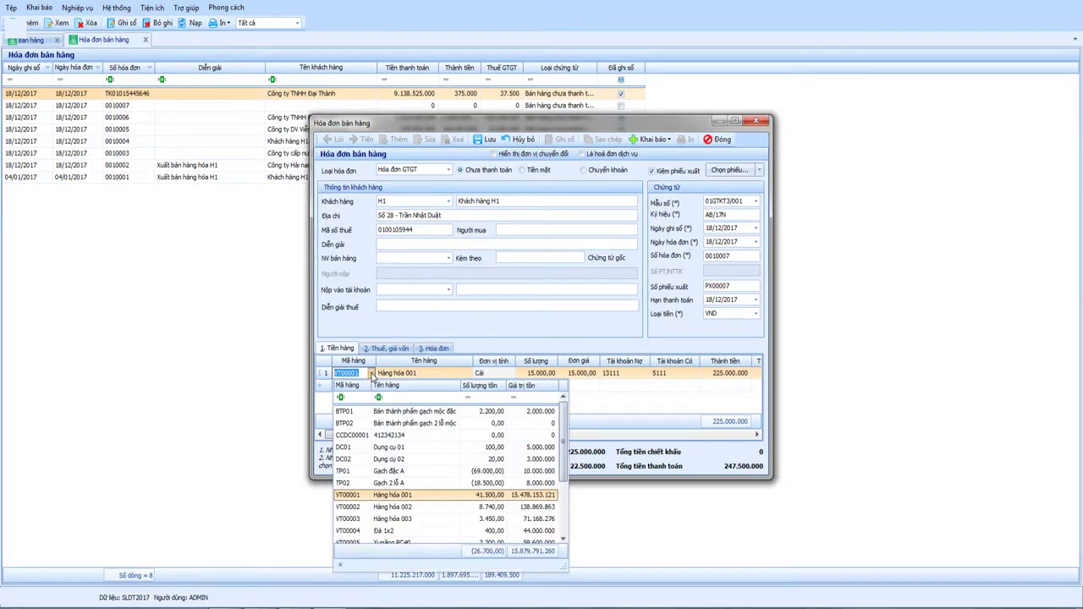
pyautogui.click(380, 522)
pyautogui.press('Tab')
pyautogui.press('Tab')
pyautogui.press('Tab')
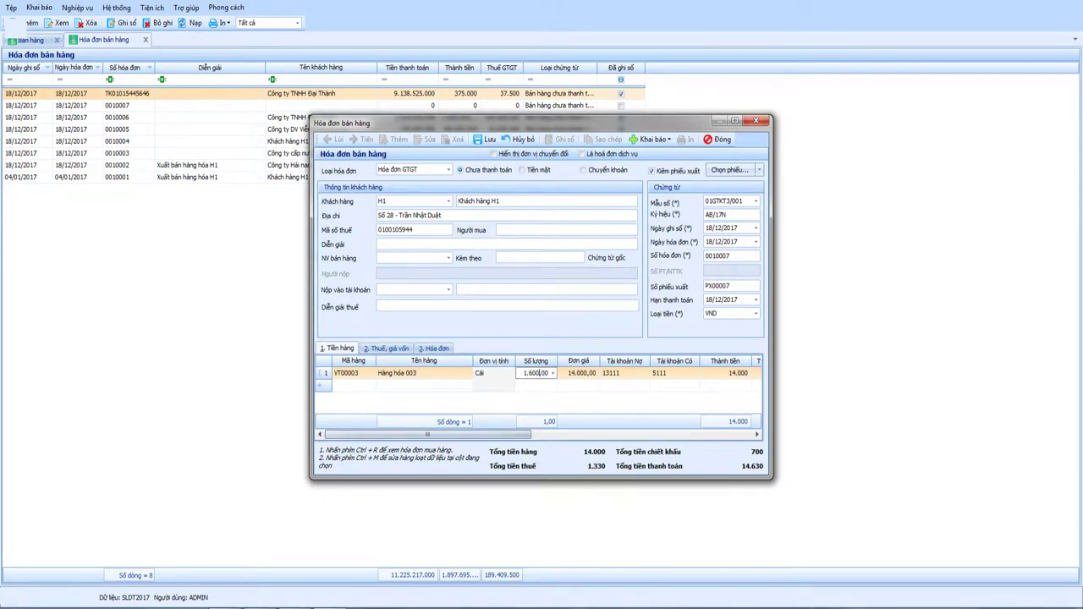
pyautogui.press('Tab')
pyautogui.press('Tab')
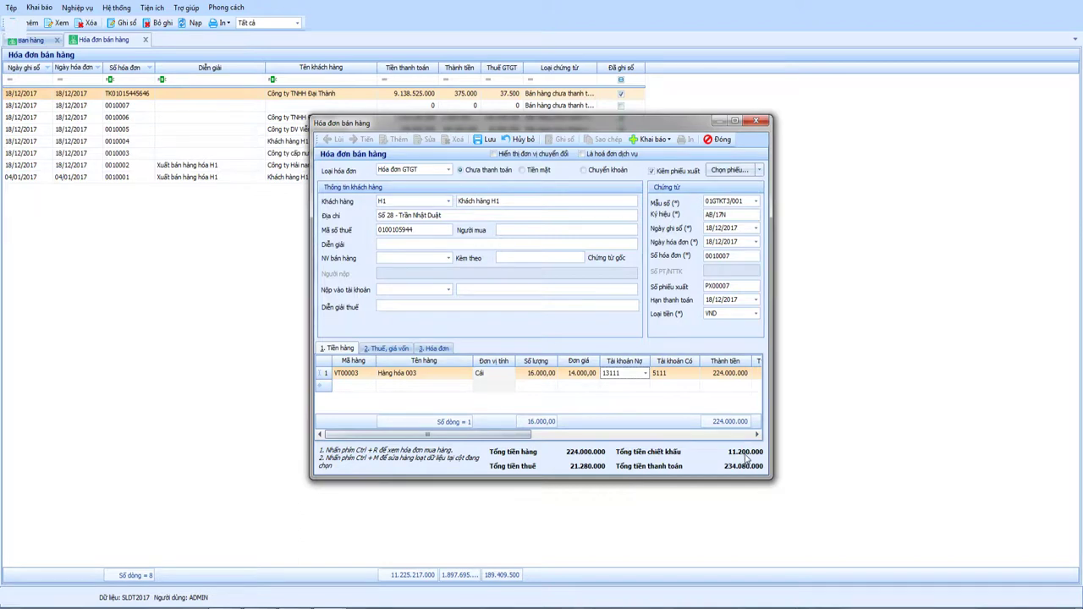
# Check the invoice line's discount columns, save the invoice, and review its tax and cost details.
pyautogui.moveTo(475, 438); pyautogui.dragTo(565, 439)
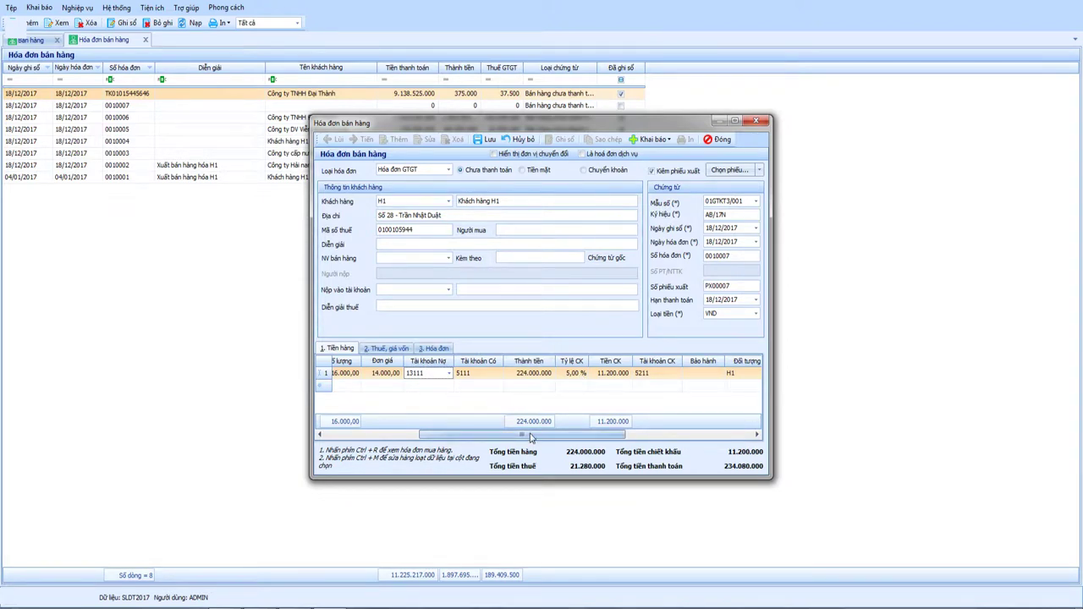
pyautogui.moveTo(532, 437); pyautogui.dragTo(540, 437)
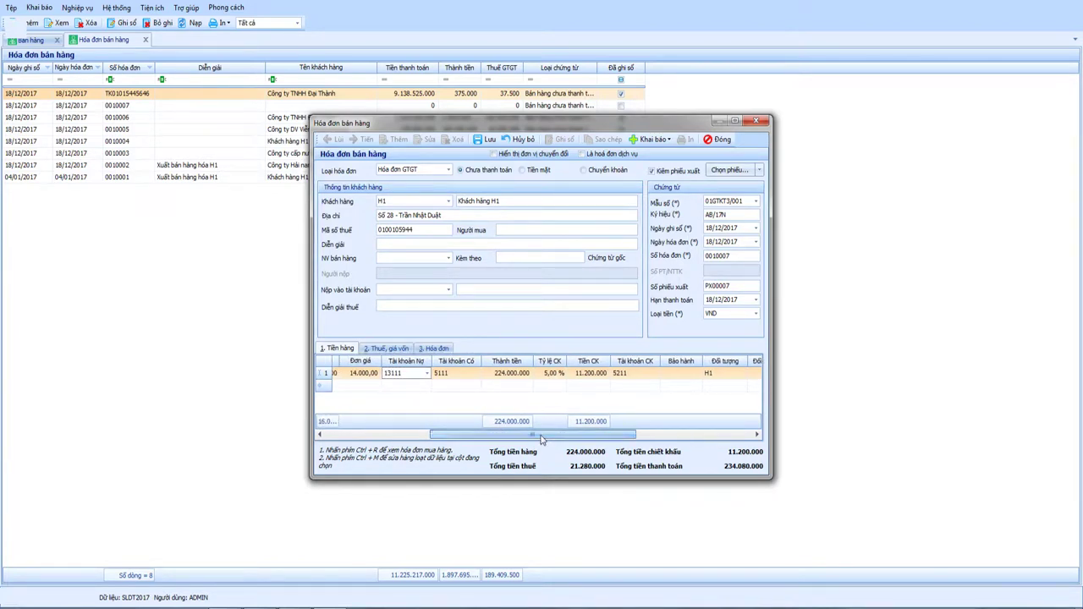
pyautogui.click(484, 140)
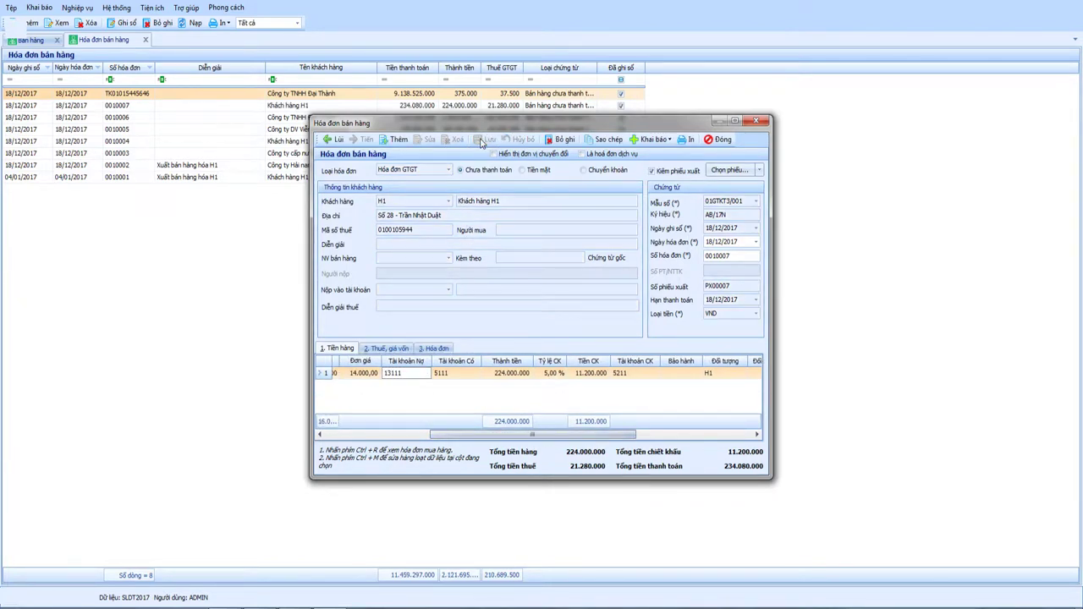
pyautogui.click(386, 348)
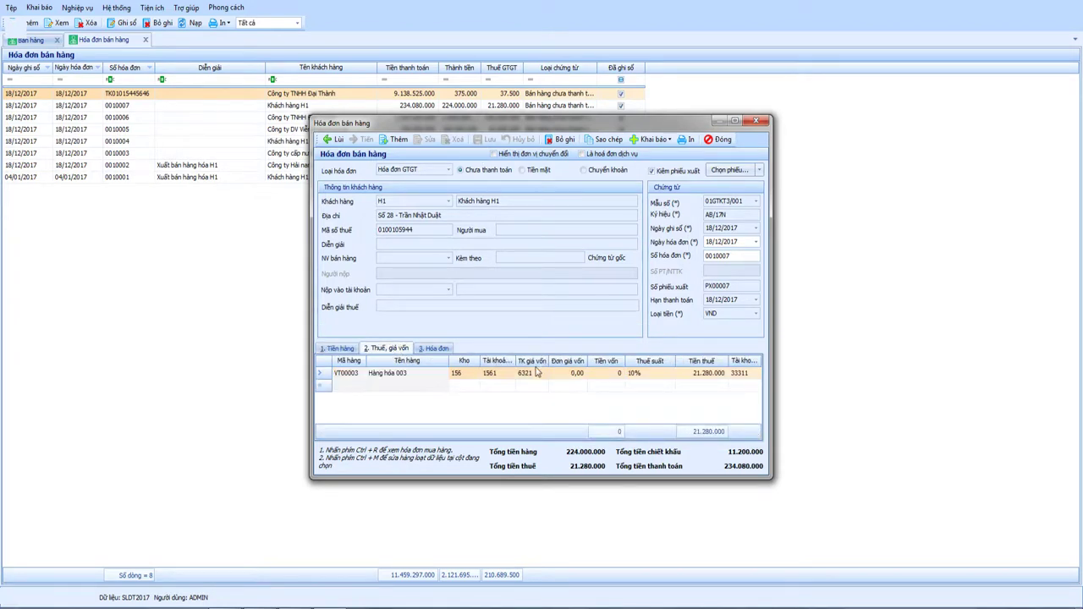
pyautogui.click(346, 349)
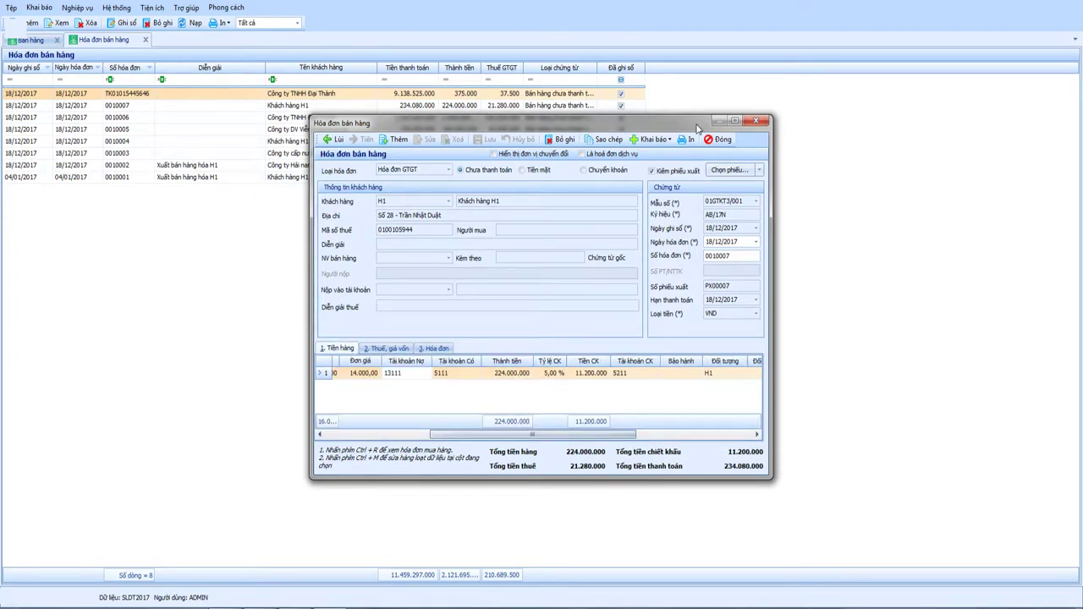
# Create another sales invoice with "Công ty Hải nam" as the customer.
pyautogui.click(396, 140)
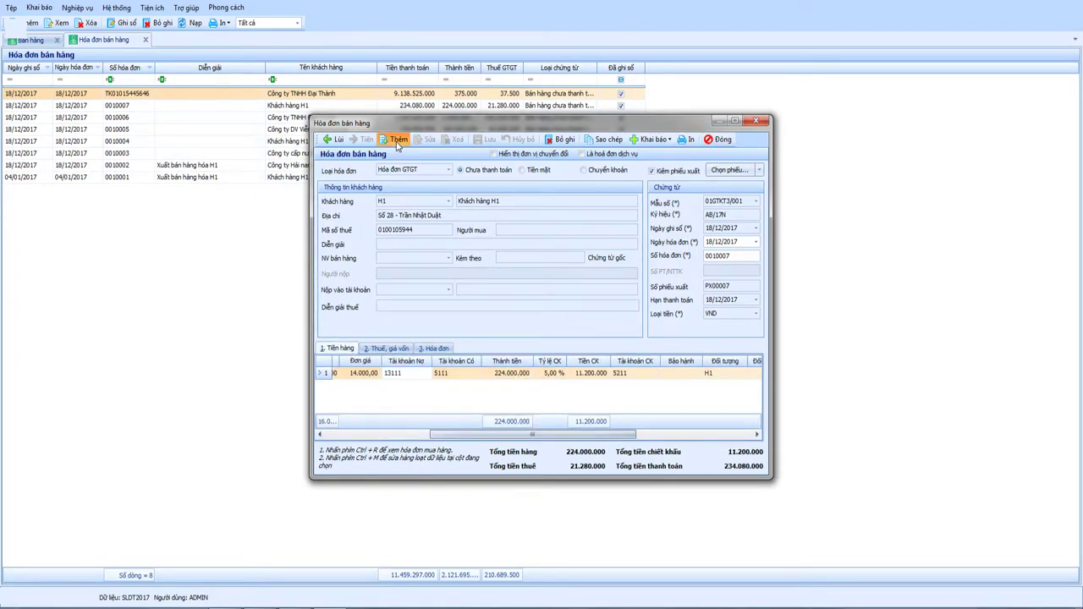
pyautogui.click(448, 202)
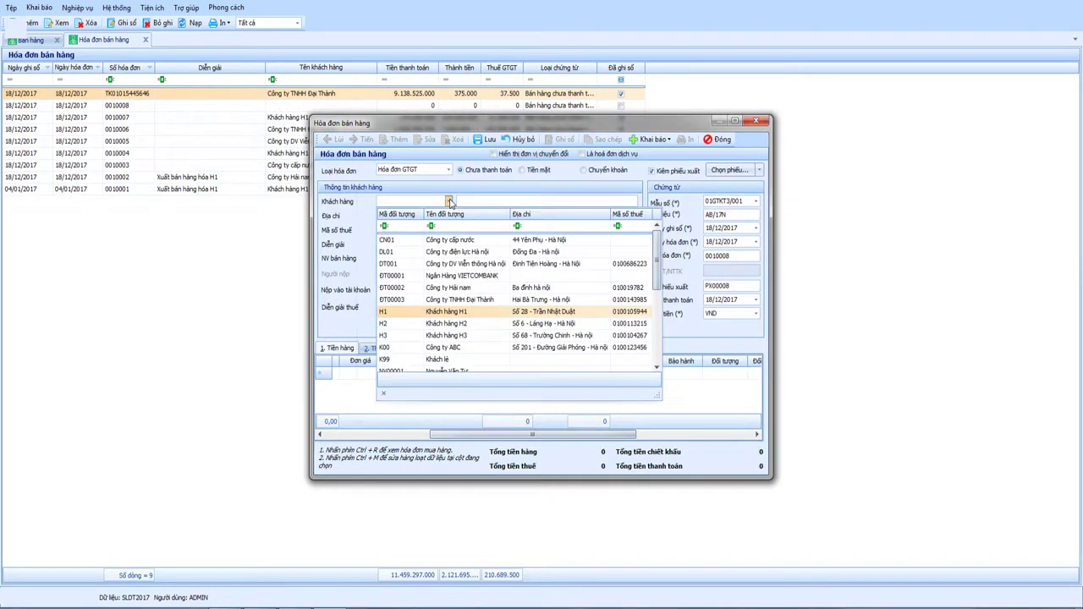
pyautogui.click(456, 288)
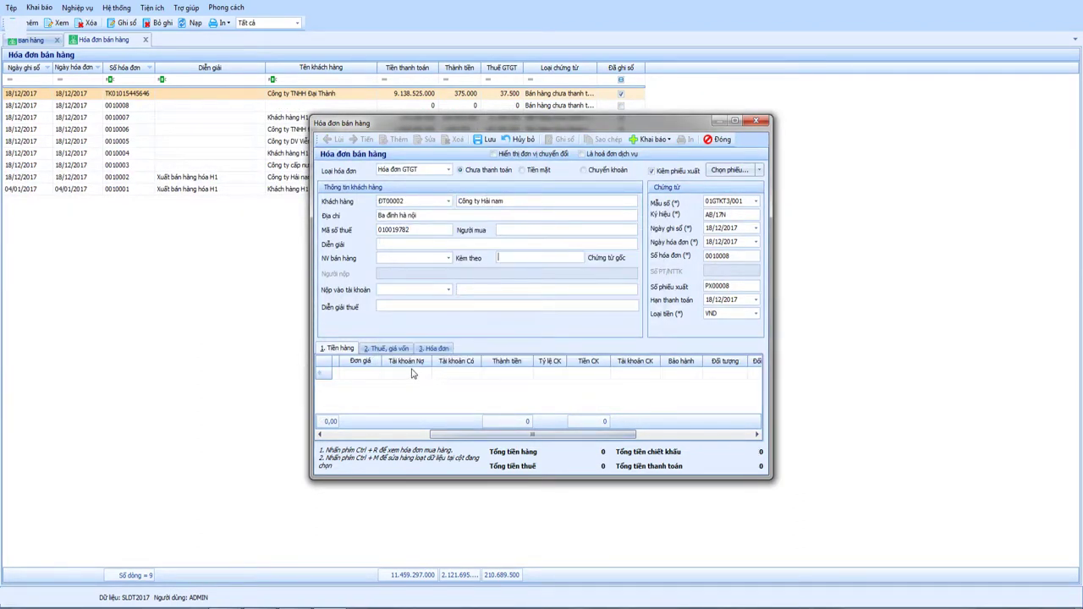
pyautogui.moveTo(449, 435); pyautogui.dragTo(321, 449)
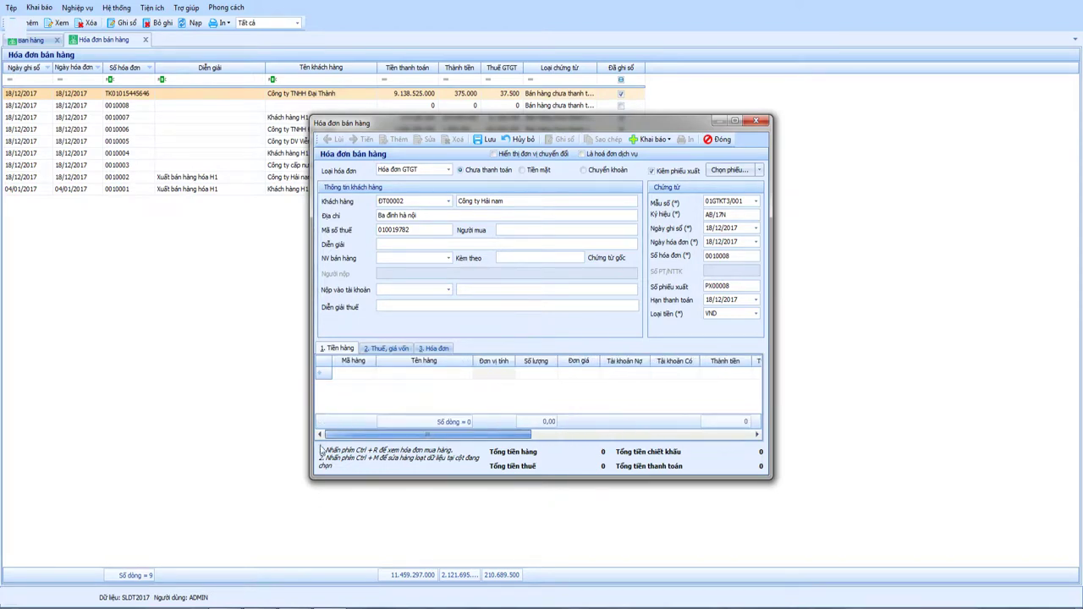
# Add item VT00003 "Hàng hóa 003" to the first invoice line.
pyautogui.click(378, 374)
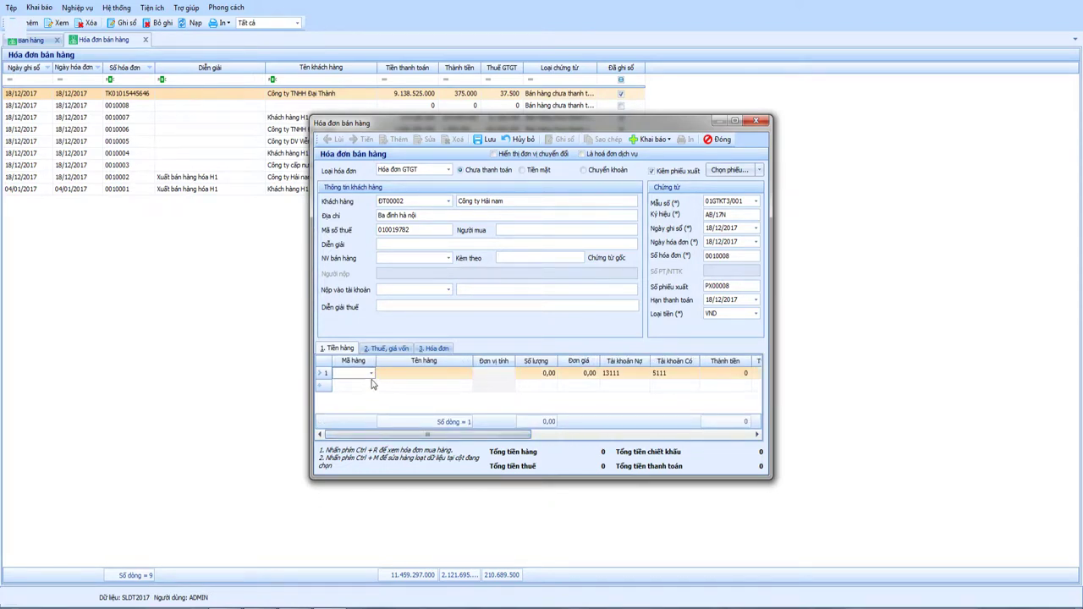
pyautogui.click(371, 374)
pyautogui.scroll(-1, 381, 474)
pyautogui.click(380, 497)
pyautogui.press('Return')
pyautogui.moveTo(427, 434)
pyautogui.mouseDown()
pyautogui.moveTo(559, 434)
pyautogui.moveTo(414, 434)
pyautogui.mouseUp()
# Change the item on the invoice line to VT00001 "Hàng hóa 001" and set its quantity to 1.500.
pyautogui.click(347, 374)
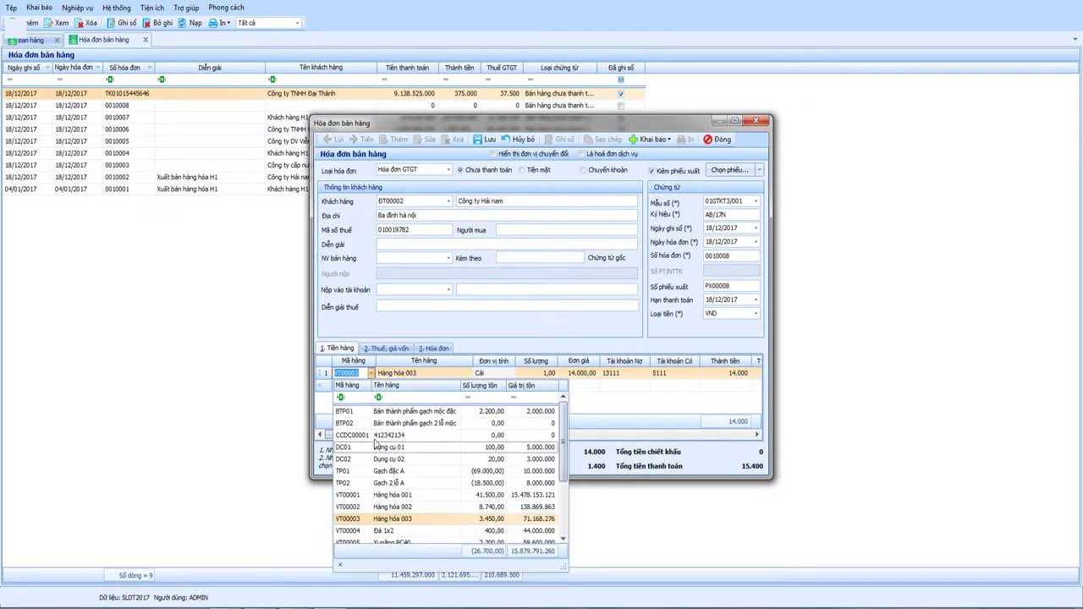
pyautogui.click(379, 502)
pyautogui.press('Tab')
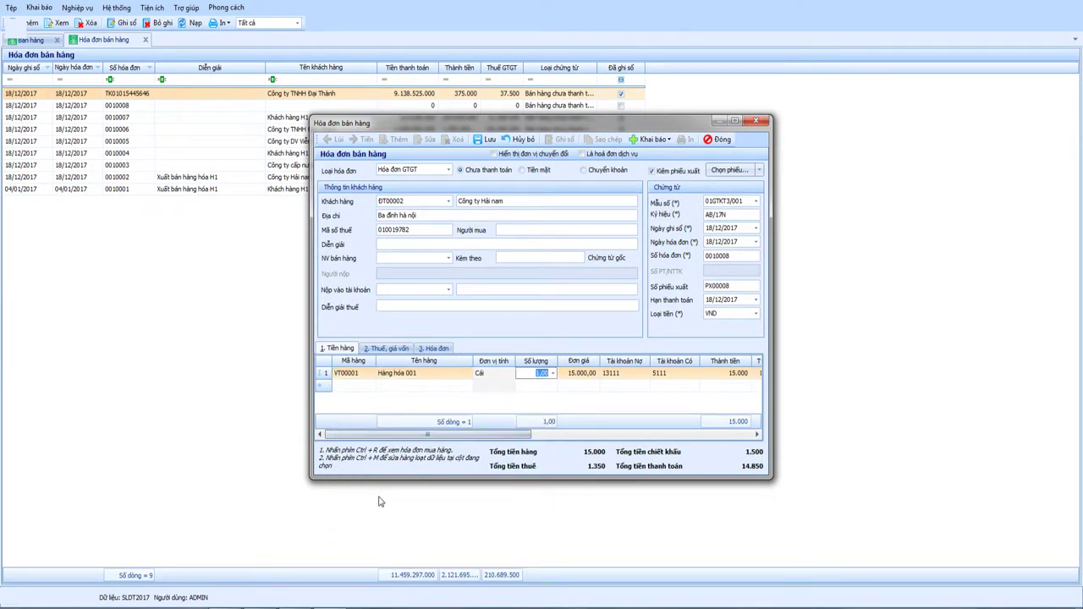
pyautogui.press('Tab')
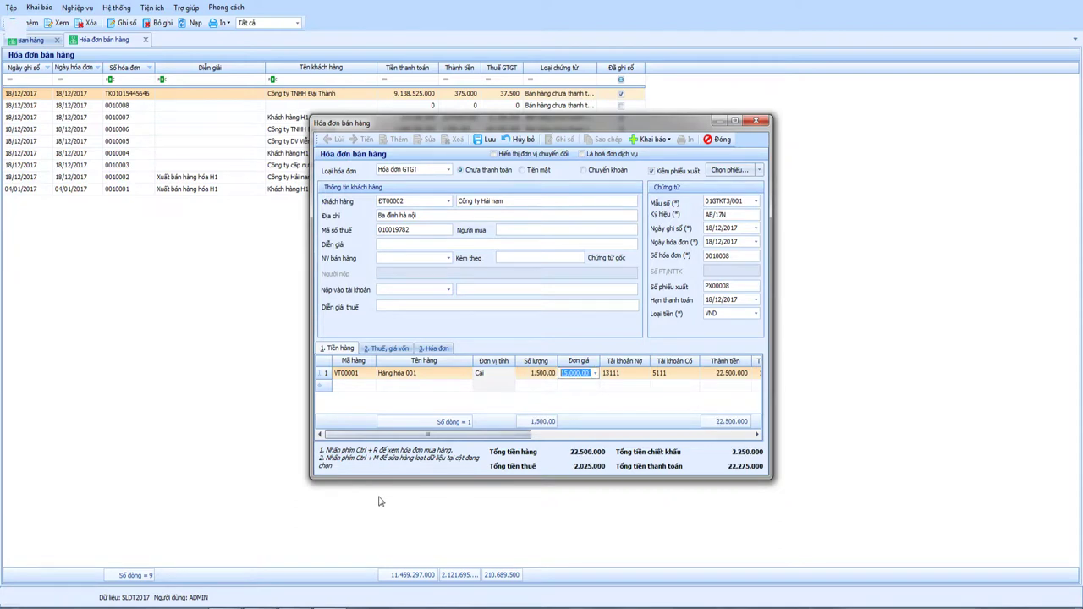
pyautogui.press('Tab')
# Check the discount rate and discount amount on the item line, and save the invoice.
pyautogui.moveTo(462, 437); pyautogui.dragTo(581, 436)
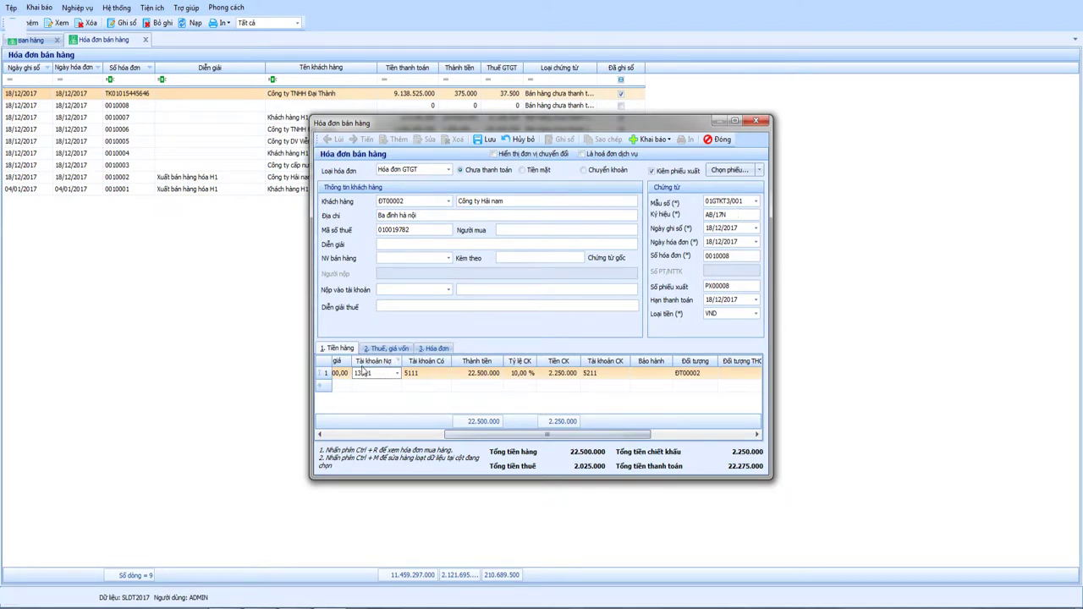
pyautogui.moveTo(516, 436); pyautogui.dragTo(470, 191)
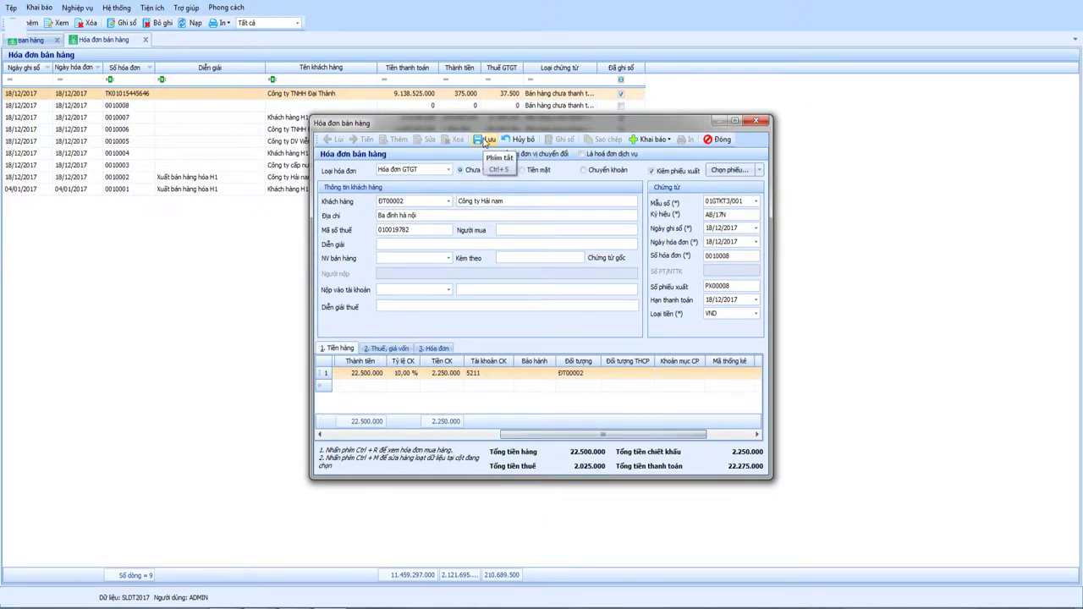
pyautogui.click(485, 140)
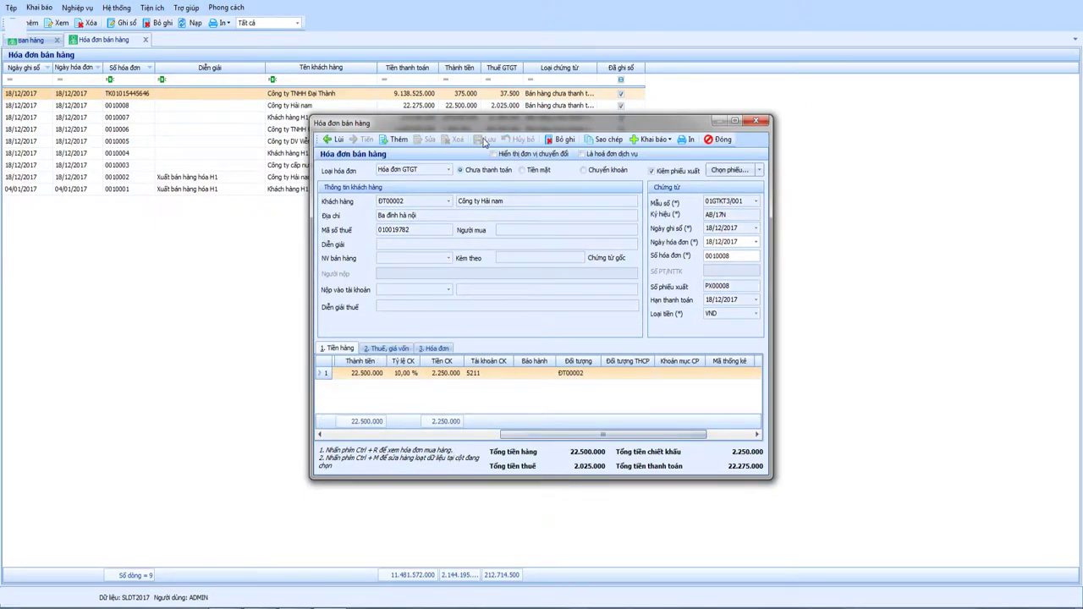
pyautogui.moveTo(739, 241); pyautogui.dragTo(717, 242)
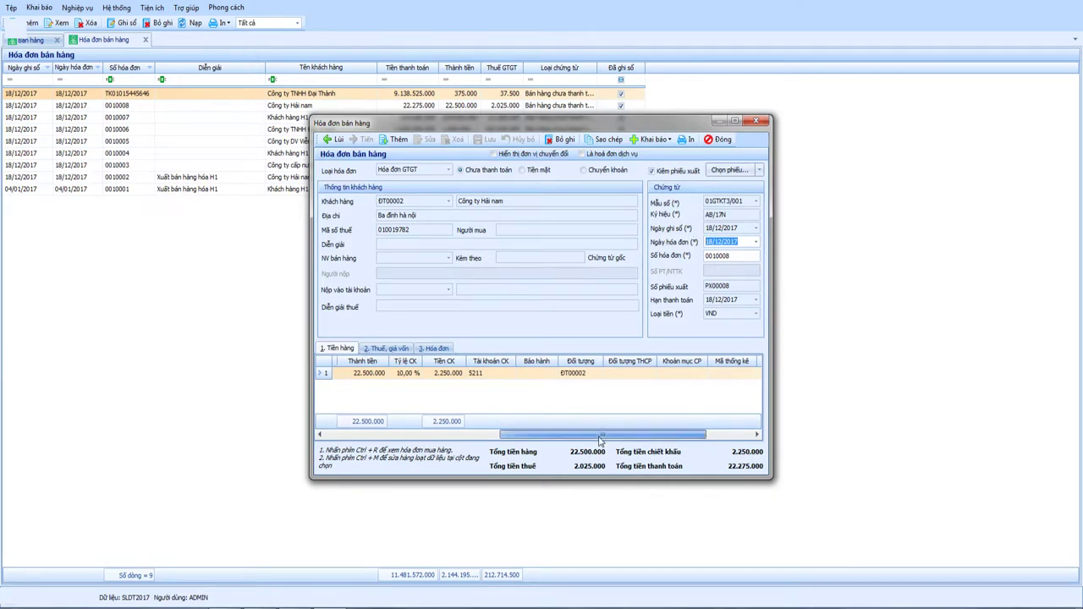
pyautogui.moveTo(631, 435); pyautogui.dragTo(457, 434)
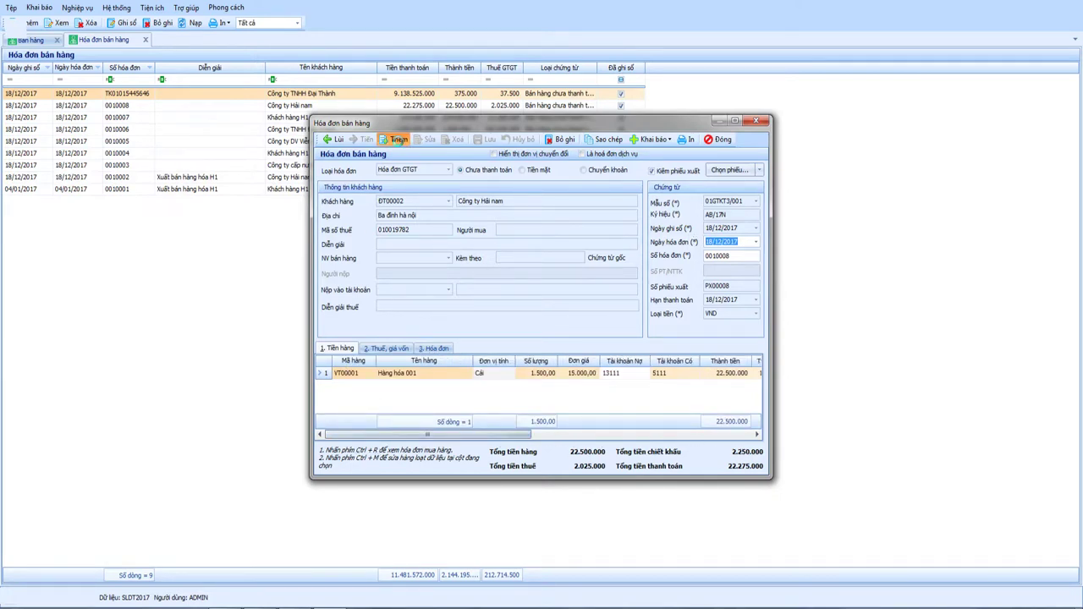
# Create a new sales invoice for "Công ty Hải nam" with the posting date 01/01/2018.
pyautogui.click(398, 139)
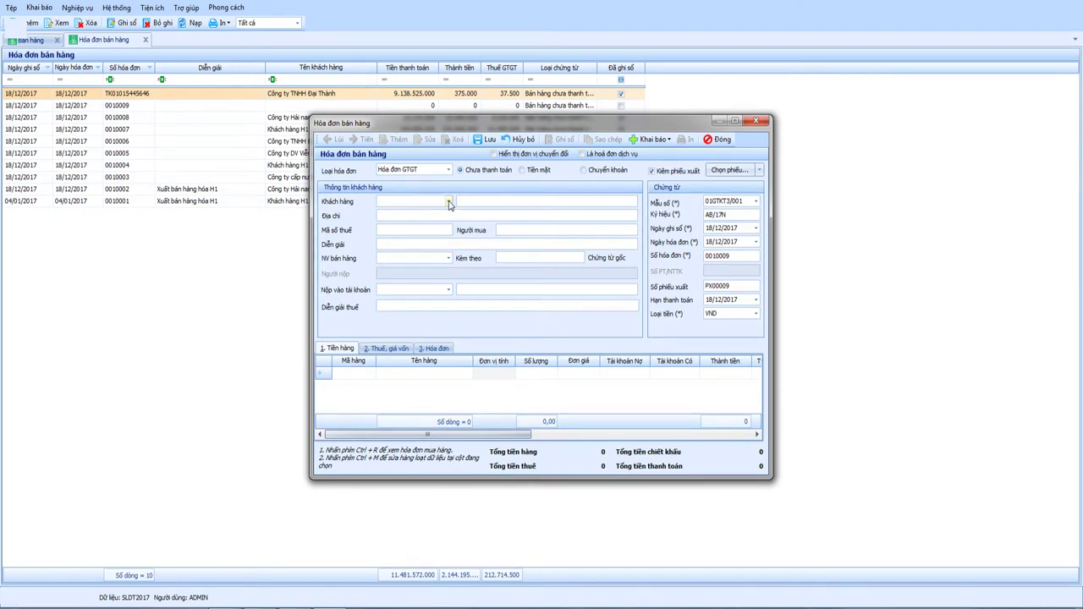
pyautogui.click(448, 202)
pyautogui.click(457, 288)
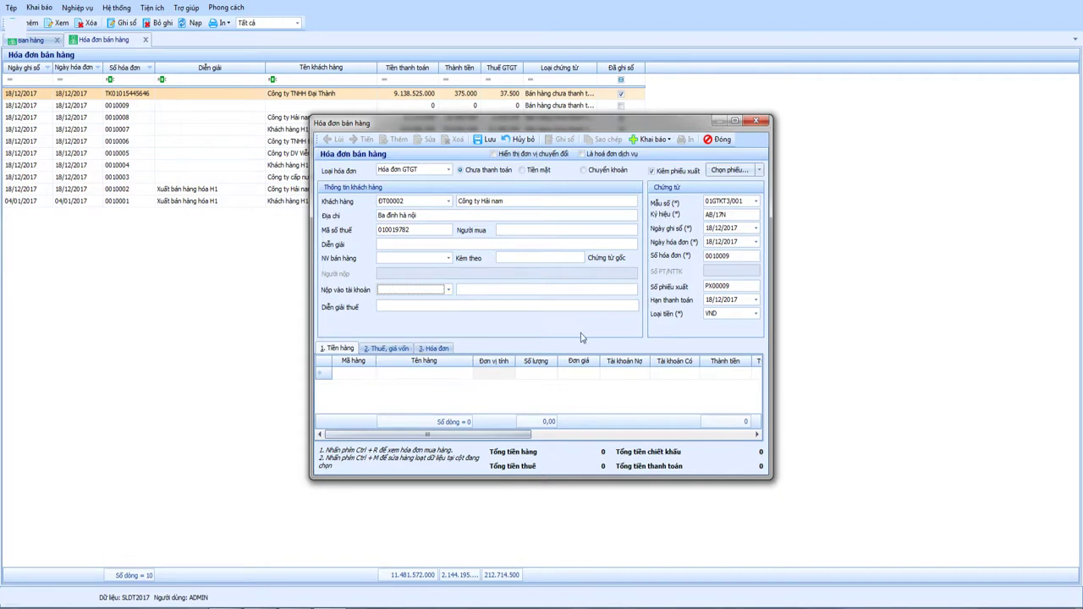
pyautogui.click(732, 228)
pyautogui.write('01012017')
# Add item VT00001 "Hàng hóa 001" to the invoice with a quantity of 10.000 and check for a discount.
pyautogui.click(377, 374)
pyautogui.click(371, 374)
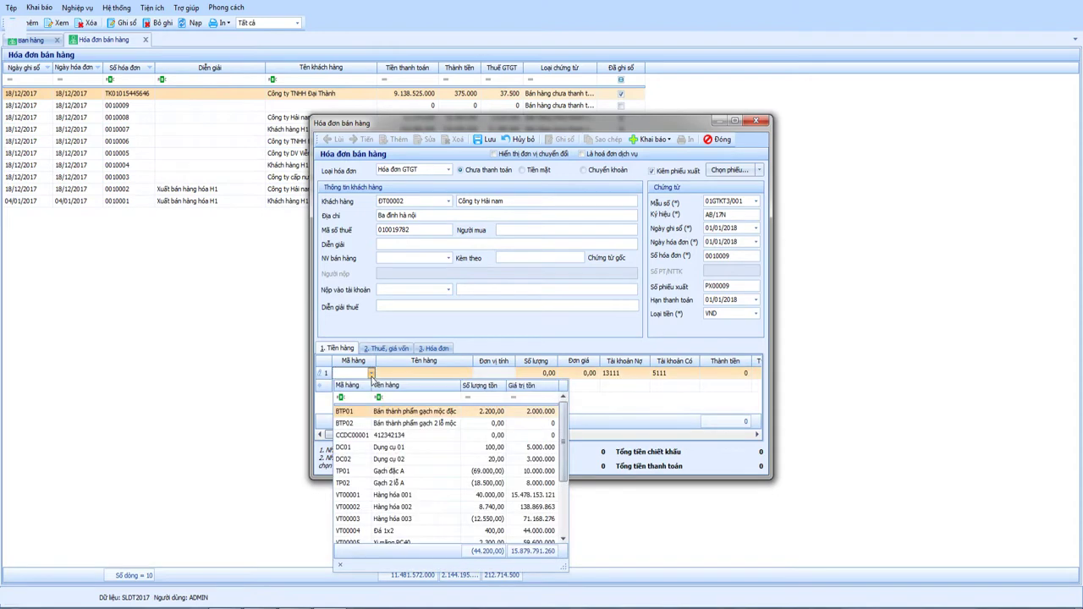
pyautogui.click(385, 496)
pyautogui.press('Tab')
pyautogui.press('Tab')
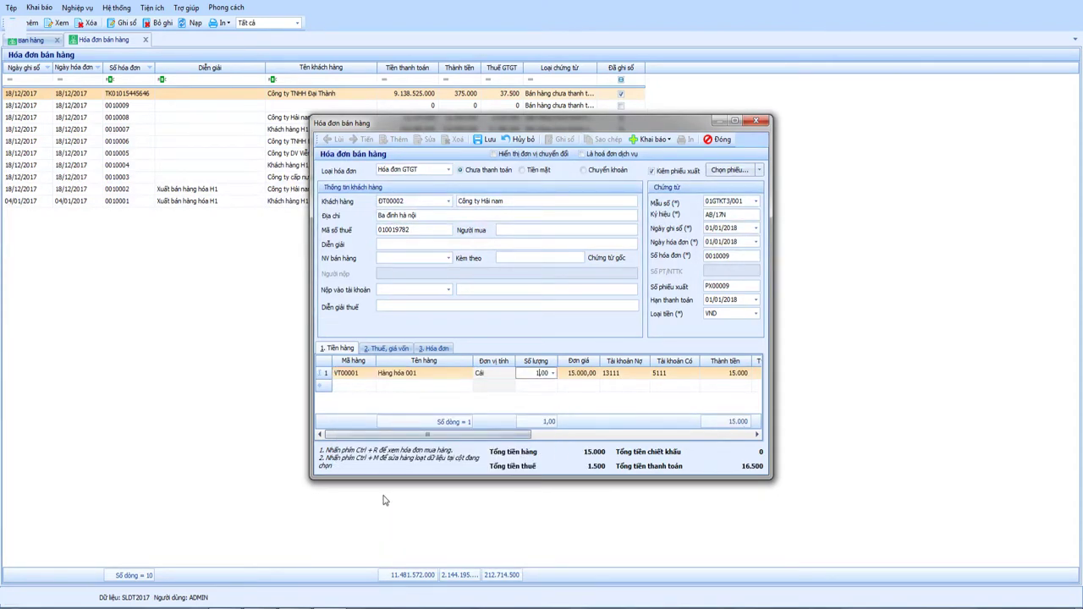
pyautogui.write('100000')
pyautogui.press('Tab')
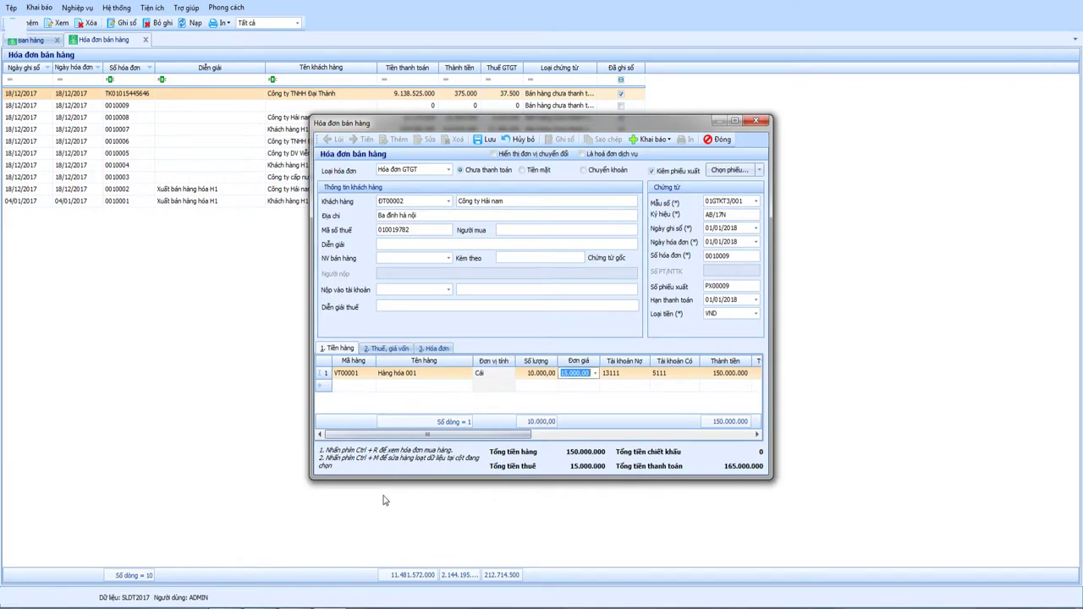
pyautogui.moveTo(446, 434)
pyautogui.mouseDown()
pyautogui.moveTo(597, 437)
pyautogui.moveTo(443, 438)
pyautogui.mouseUp()
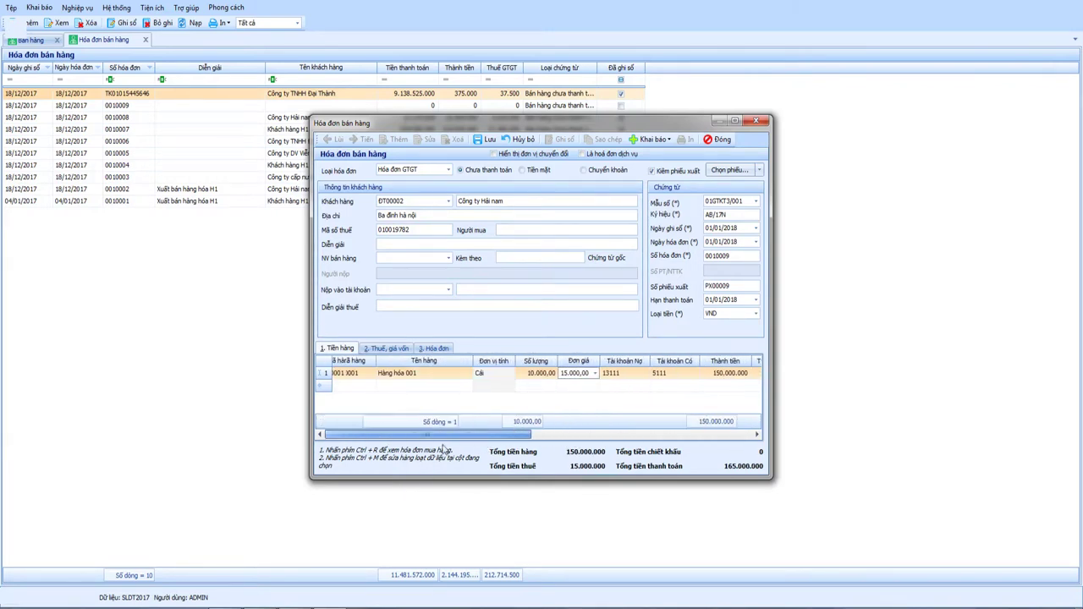
# Set the invoice's posting date to 18/12/2017.
pyautogui.click(694, 225)
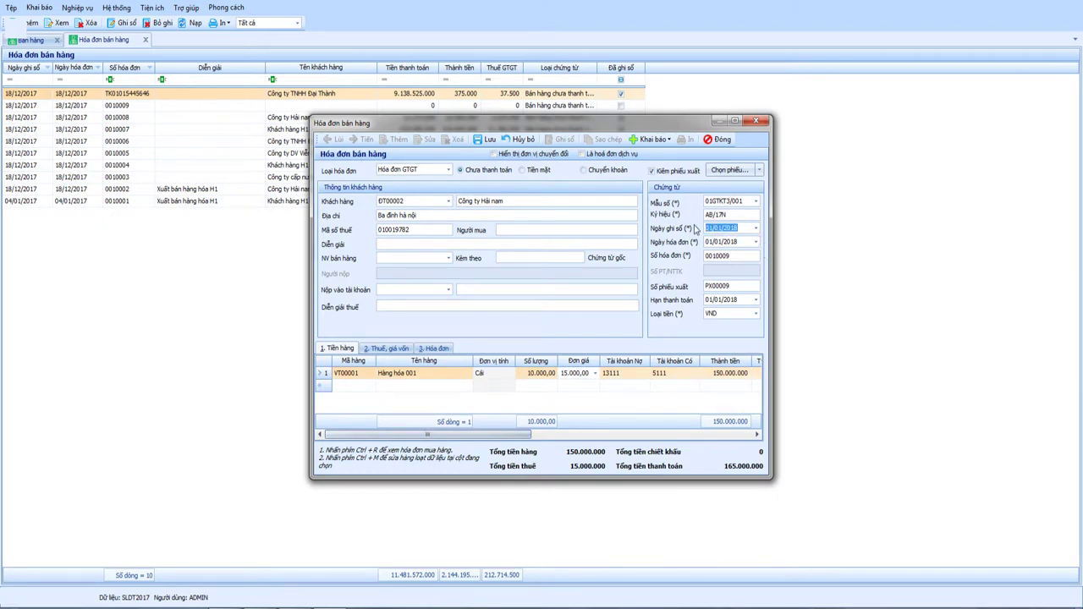
pyautogui.write('18122017')
pyautogui.press('Tab')
pyautogui.press('Tab')
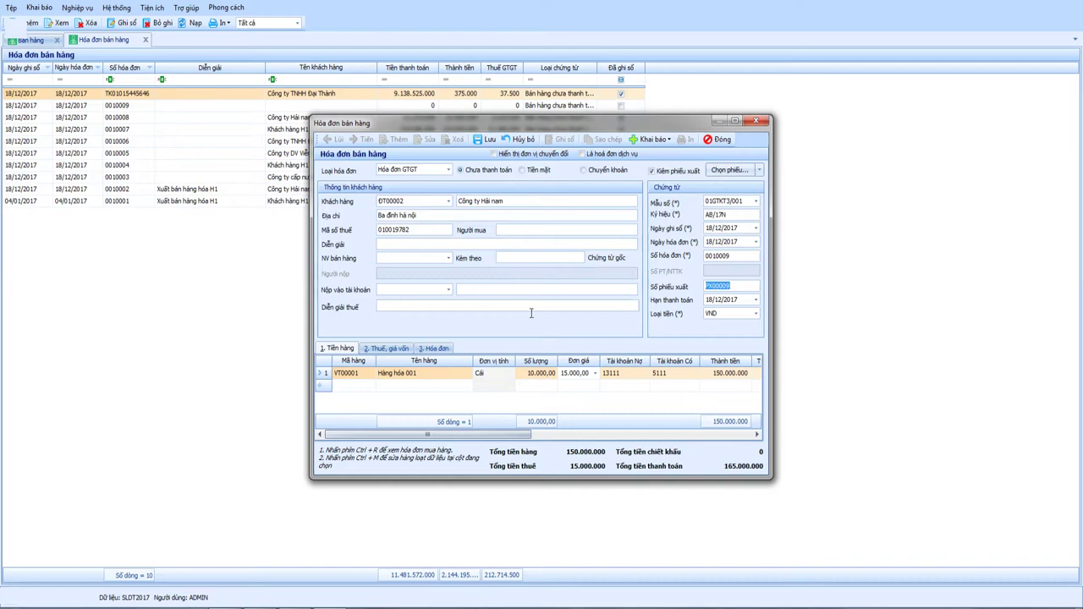
# Reselect item VT00001 "Hàng hóa 001" on the invoice line and set its quantity to 1.500.
pyautogui.click(442, 373)
pyautogui.press('Tab')
pyautogui.press('Tab')
pyautogui.press('Tab')
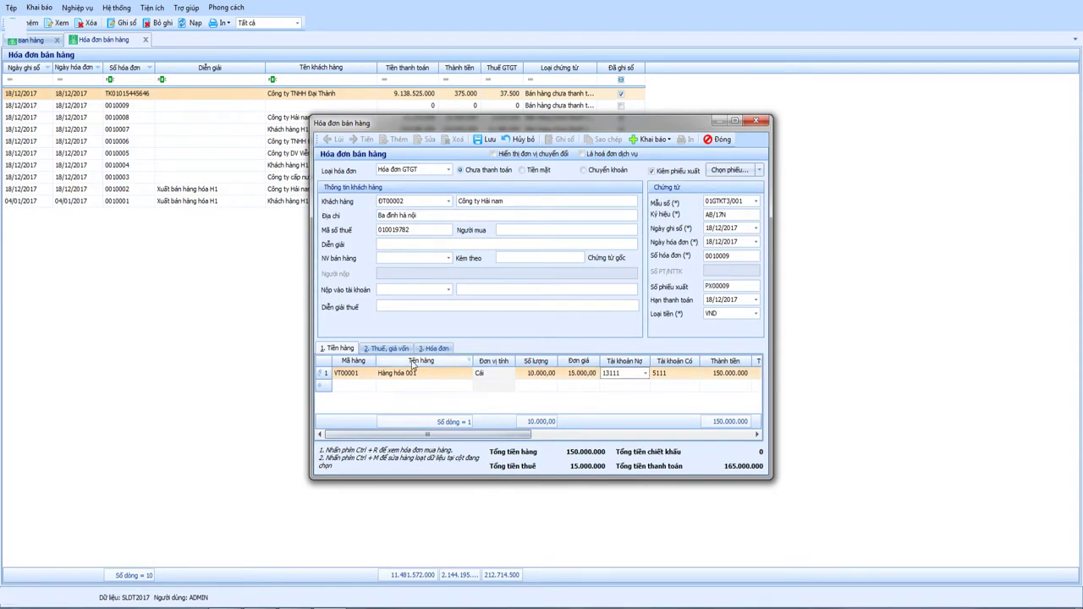
pyautogui.click(355, 373)
pyautogui.click(370, 374)
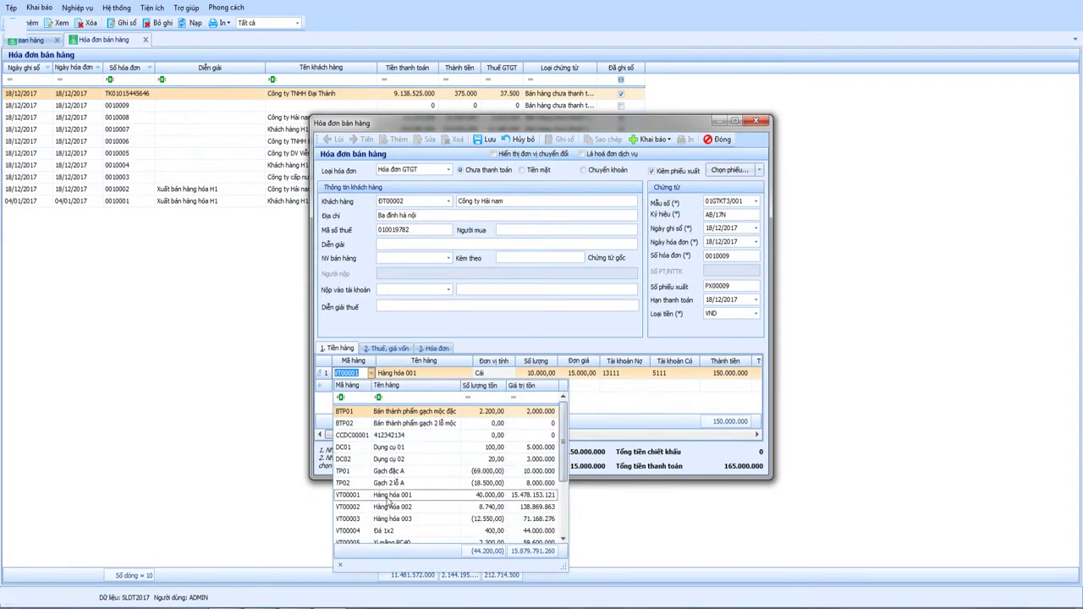
pyautogui.click(380, 495)
pyautogui.press('Tab')
pyautogui.press('Tab')
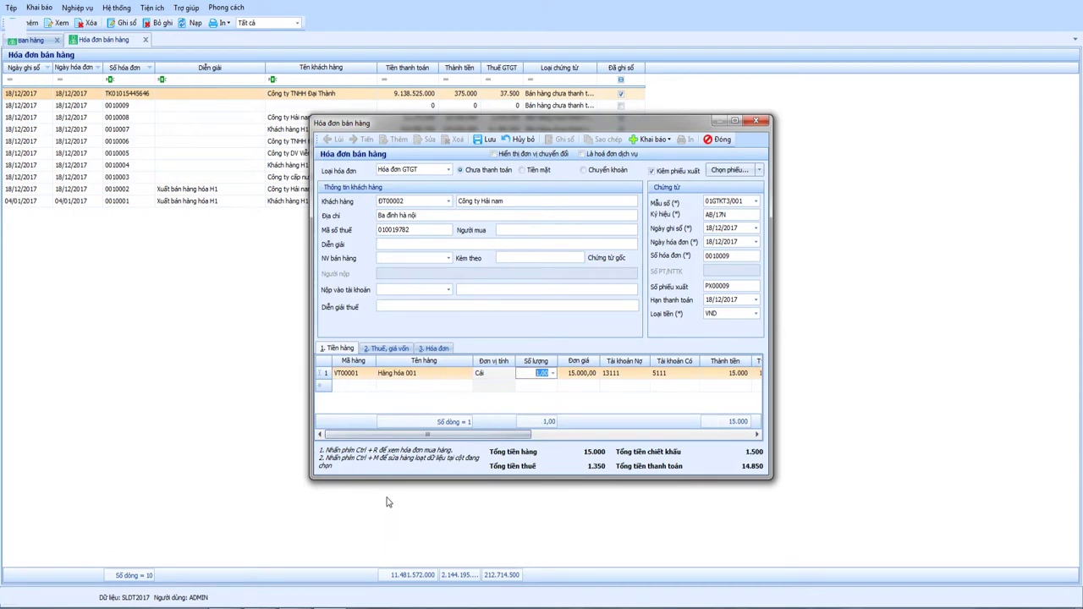
pyautogui.write('1.500')
pyautogui.press('Tab')
# Review the item line's discount columns, and close the invoice without saving the changes.
pyautogui.press('Tab')
pyautogui.press('Tab')
pyautogui.press('Tab')
pyautogui.press('Tab')
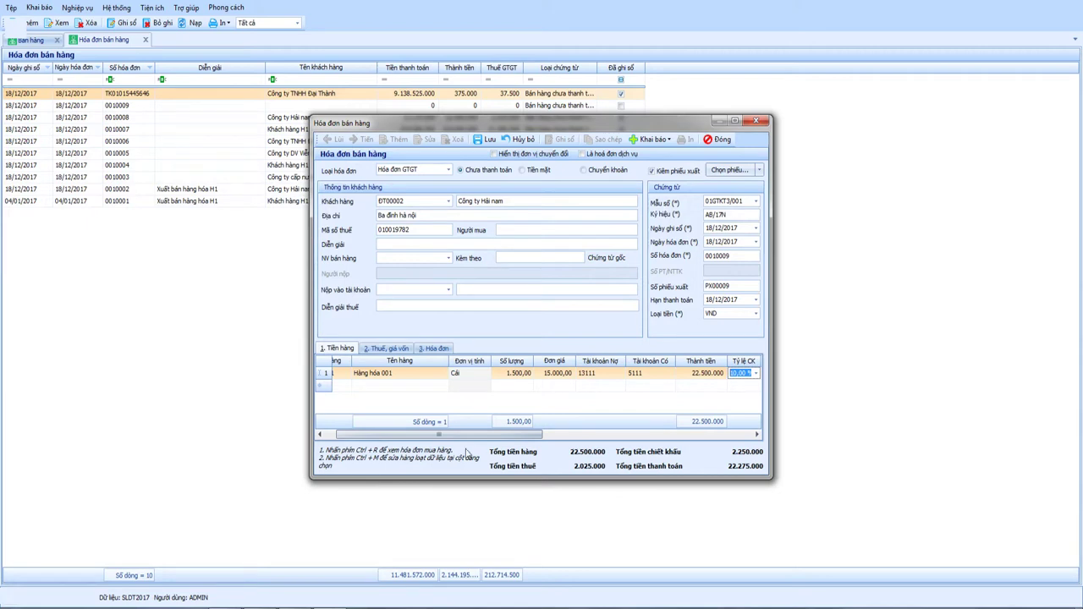
pyautogui.moveTo(436, 438); pyautogui.dragTo(532, 437)
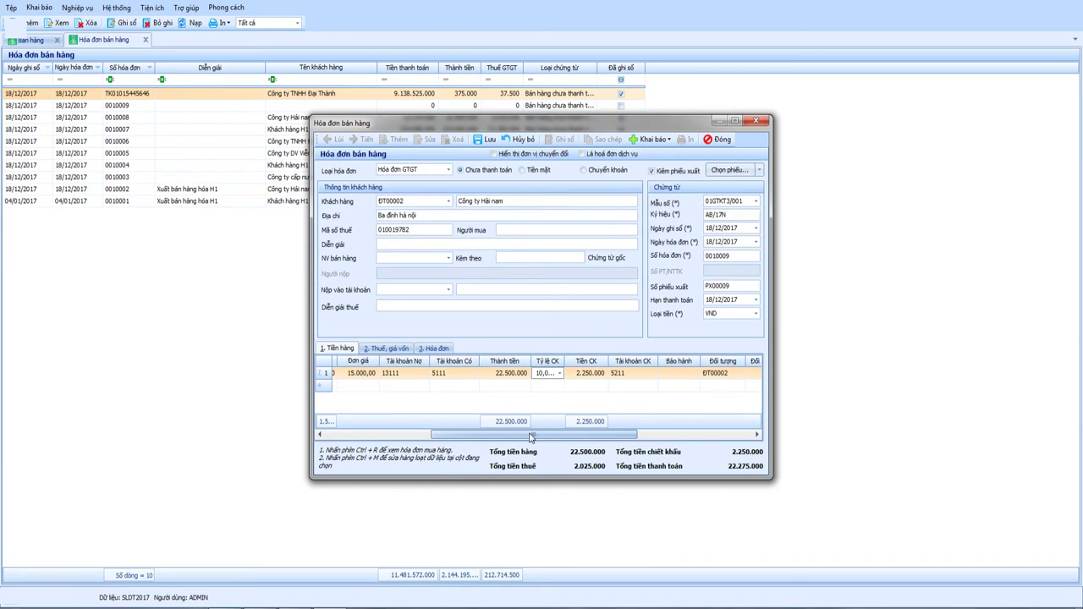
pyautogui.moveTo(533, 434); pyautogui.dragTo(401, 451)
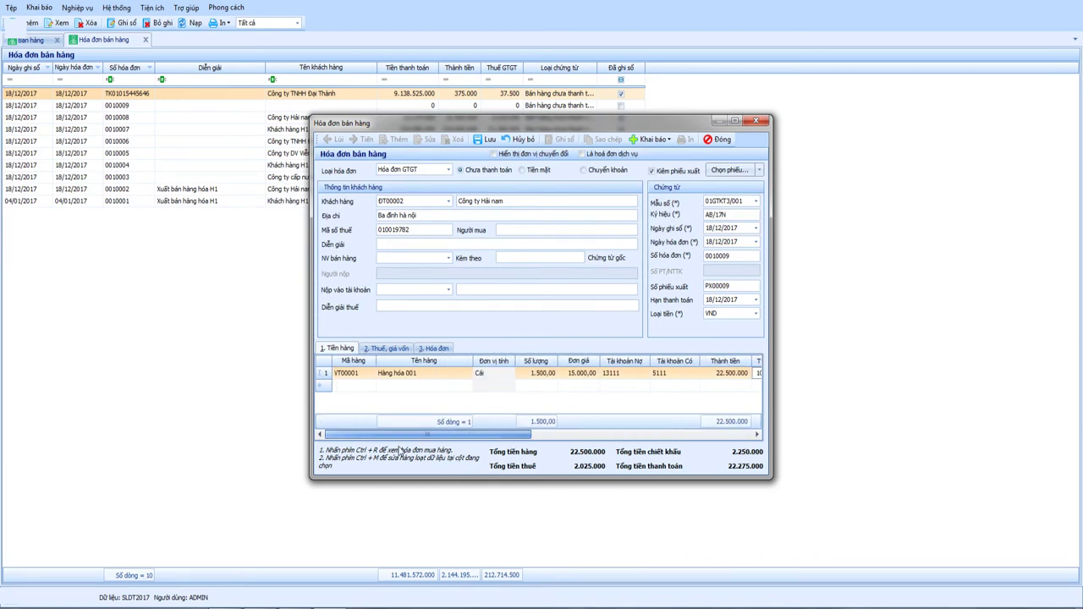
pyautogui.click(721, 140)
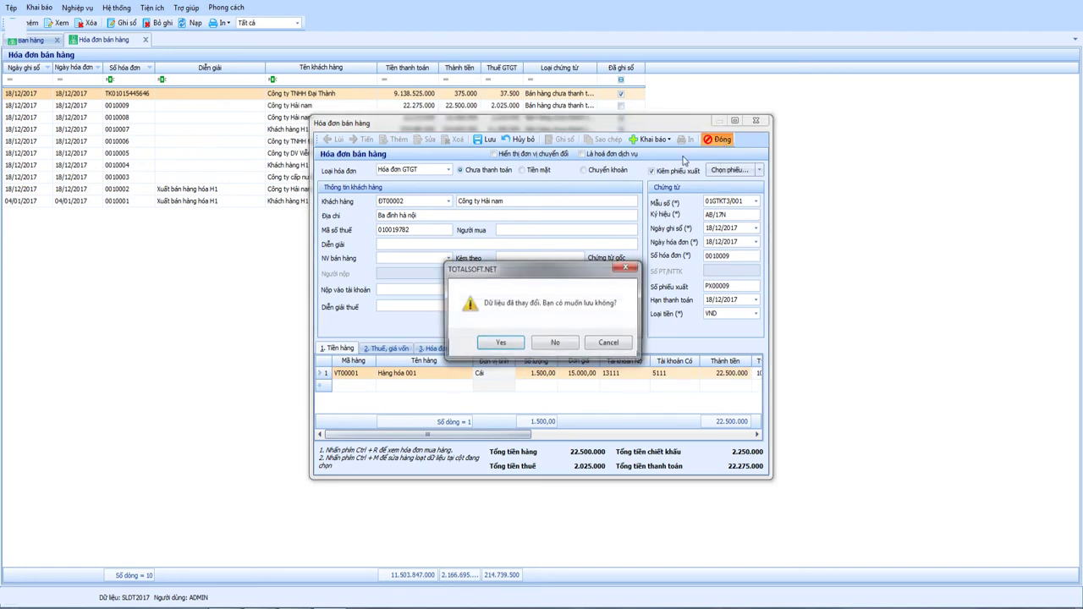
pyautogui.click(556, 343)
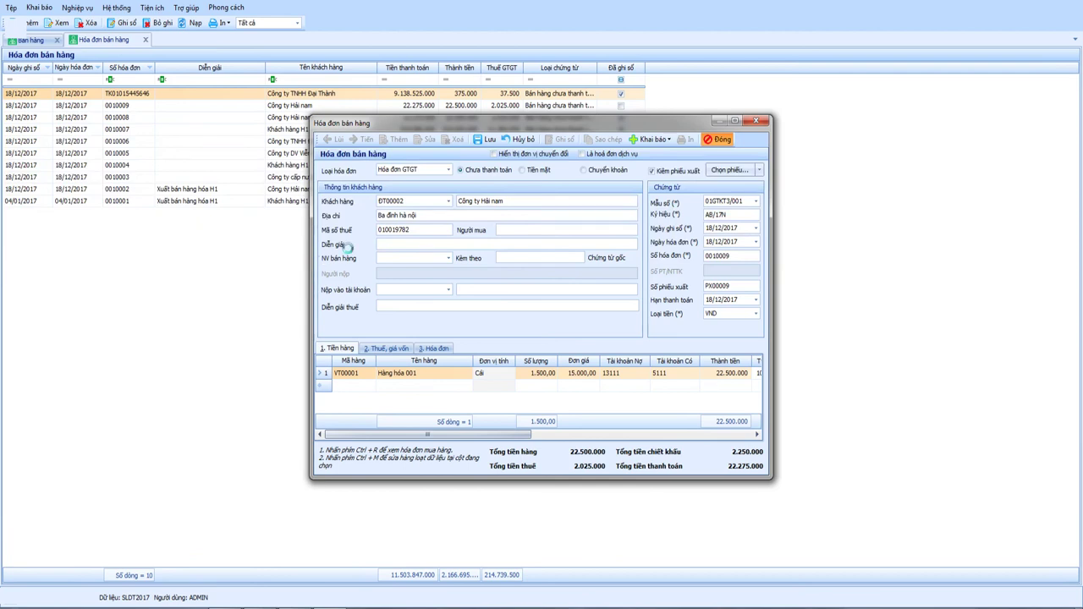